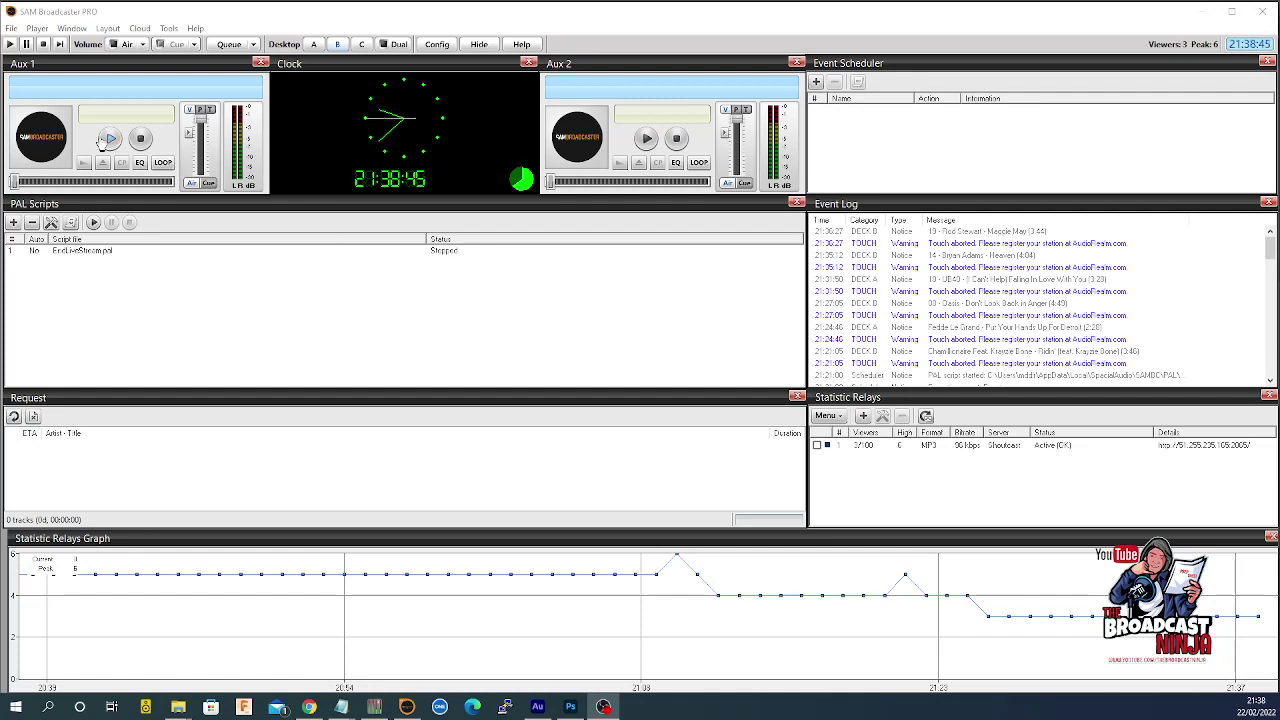
Play Live And Let Die on Aux 1, raise the on-air volume, and skip to the track's end
click(108, 139)
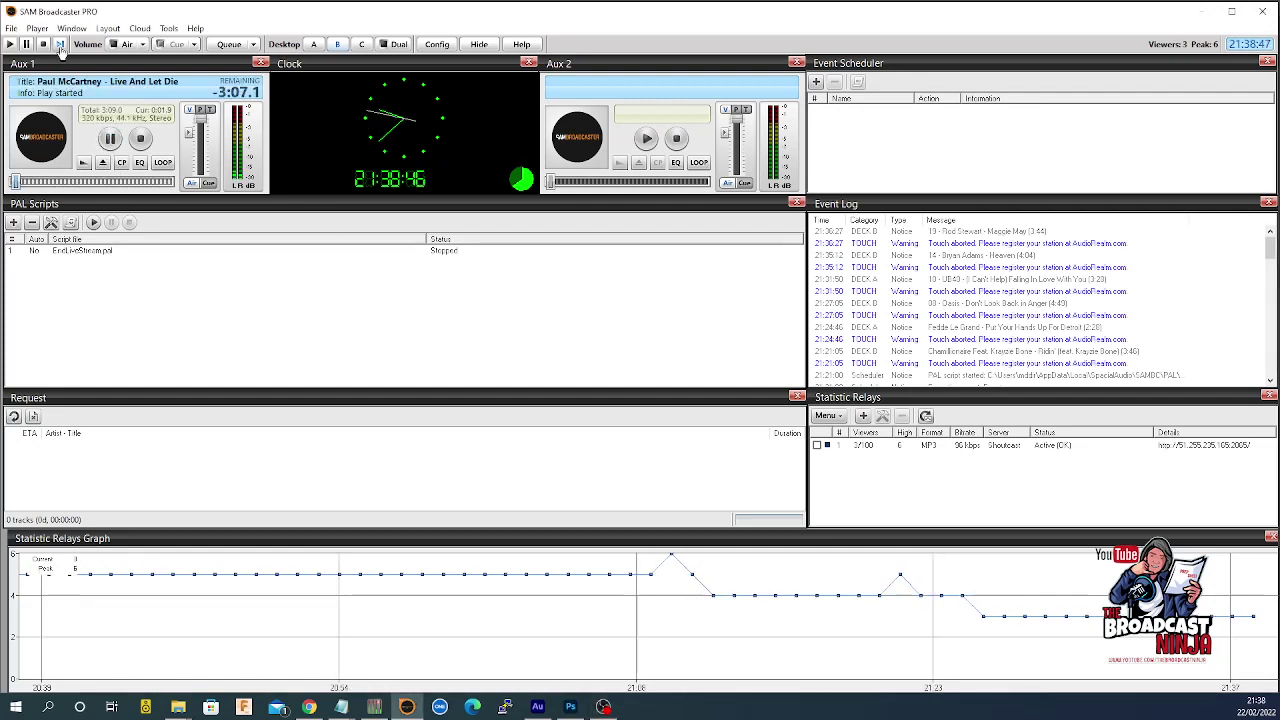
click(127, 44)
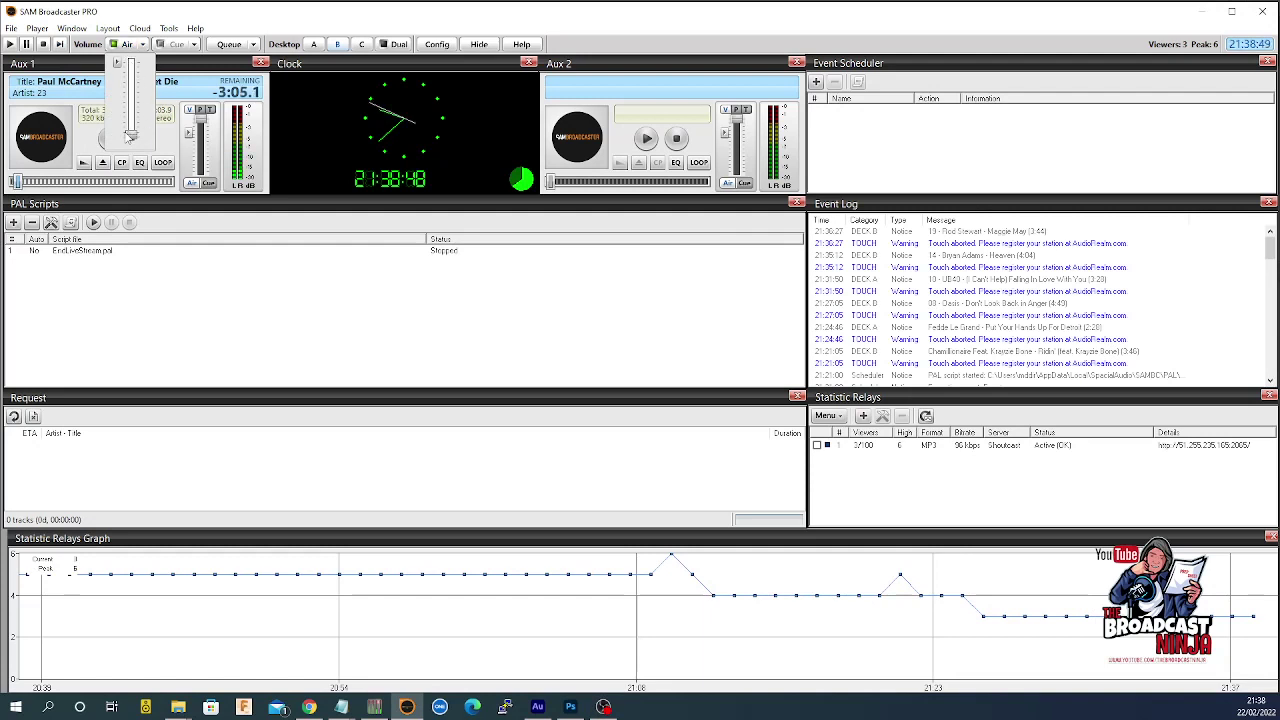
drag(127, 137, 130, 121)
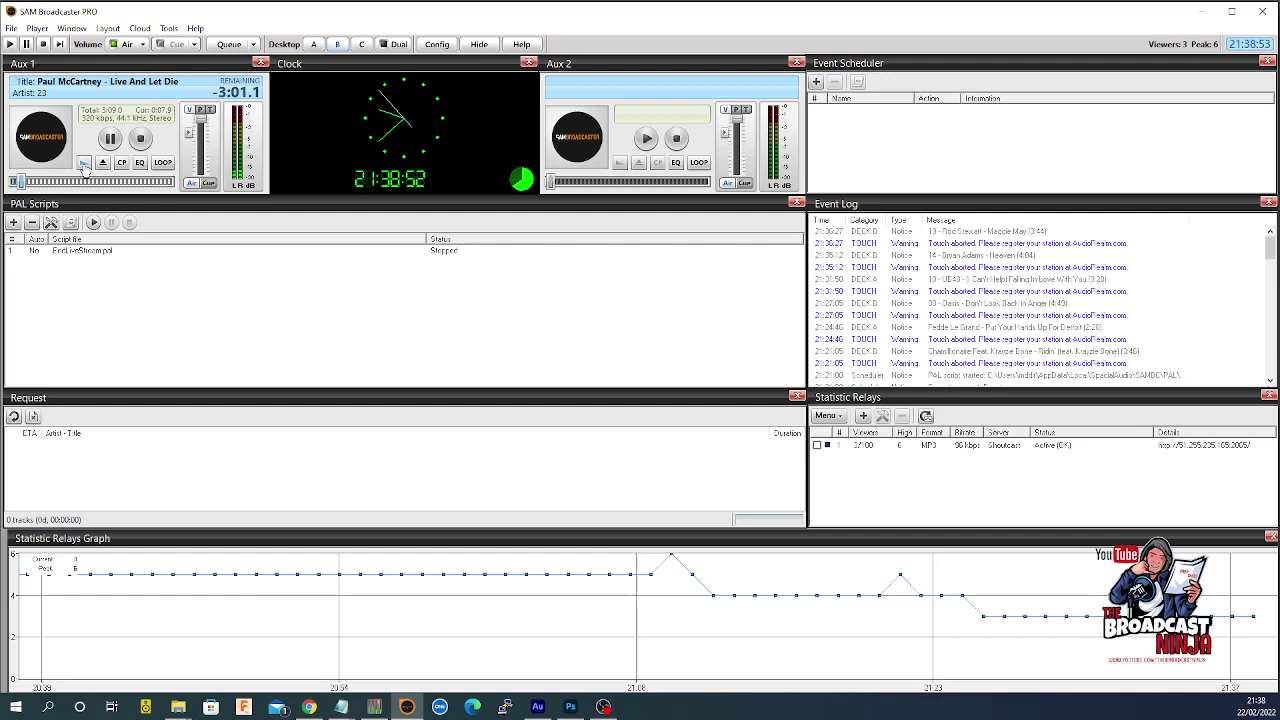
click(84, 163)
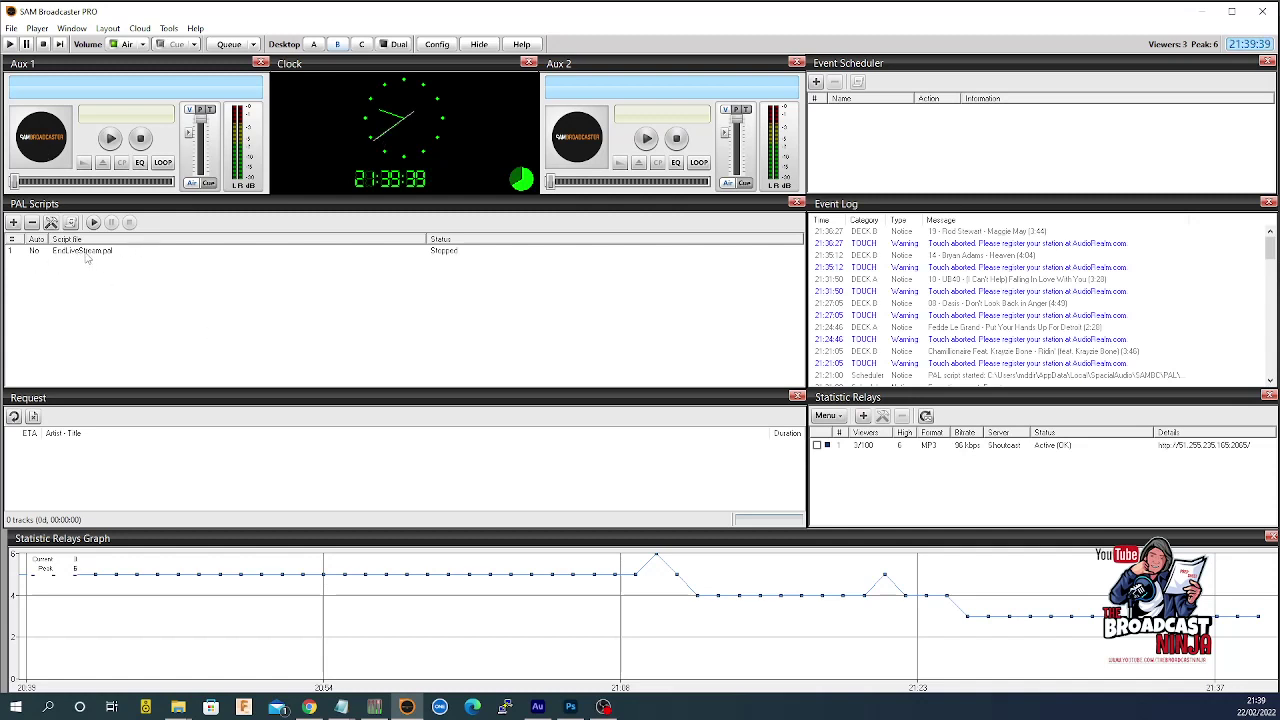
click(89, 254)
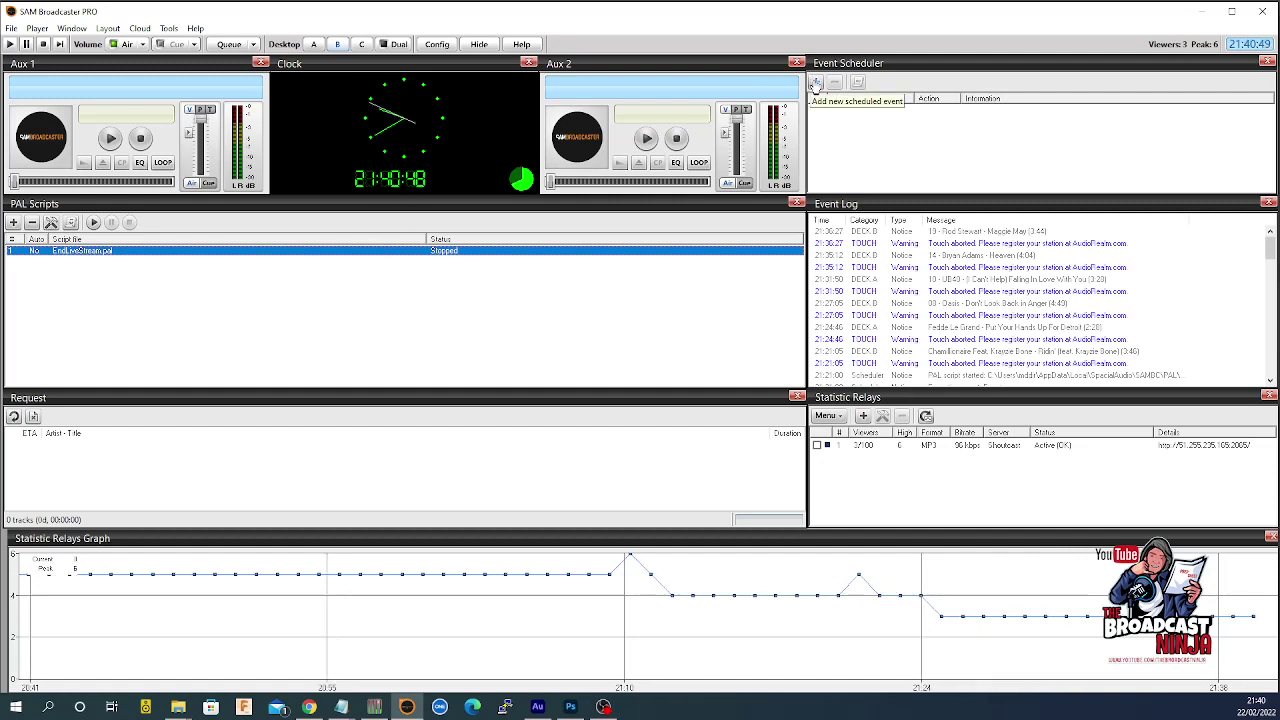
Create a new scheduled event that executes the EndLiveStream.pal PAL script
click(816, 83)
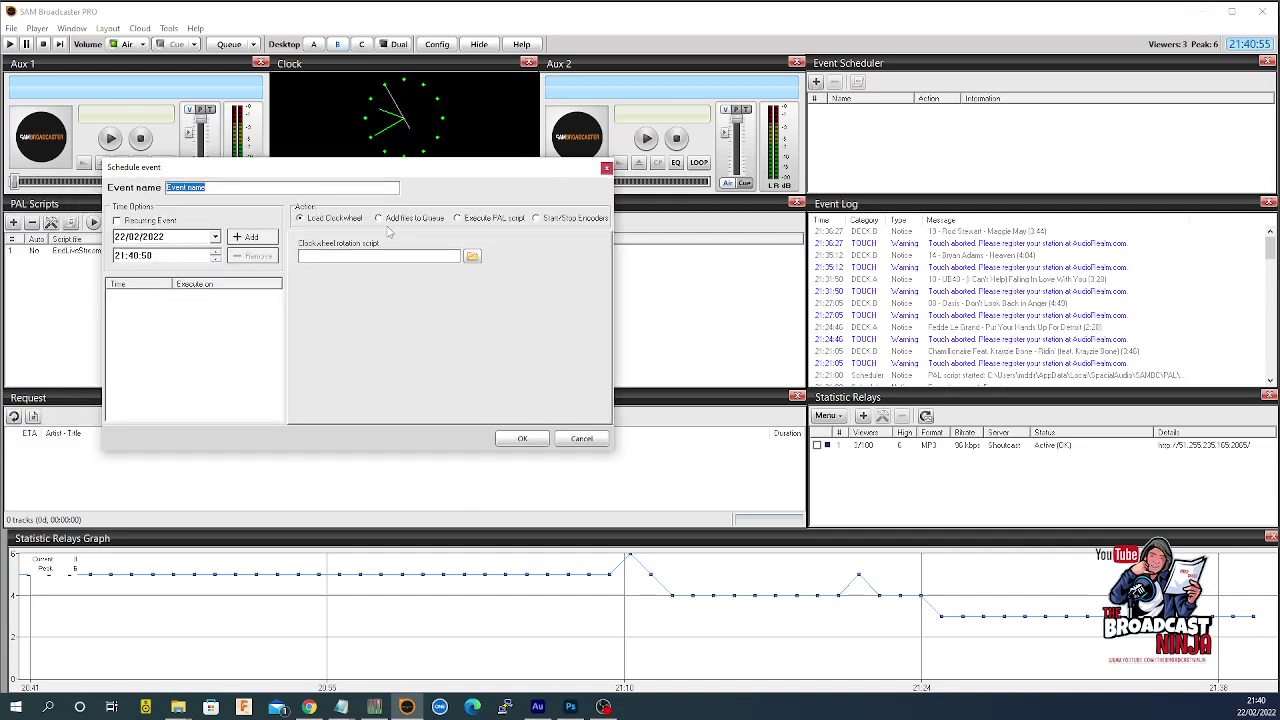
click(458, 219)
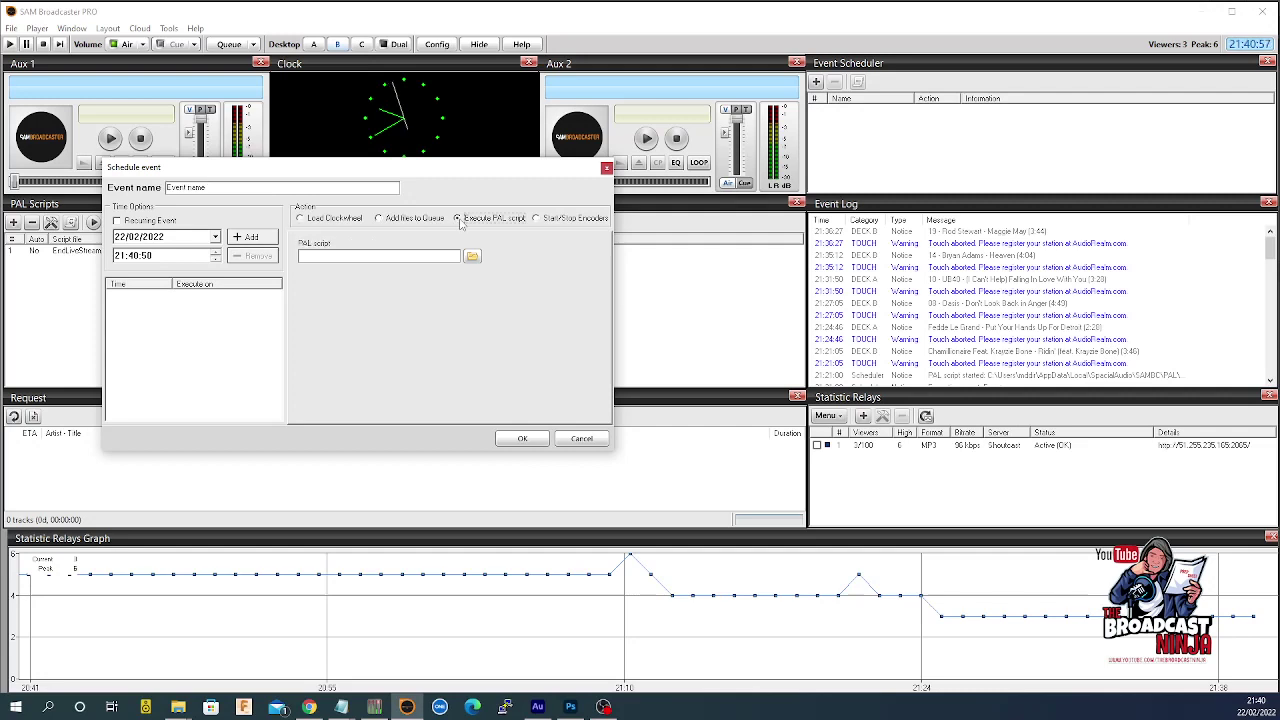
click(472, 256)
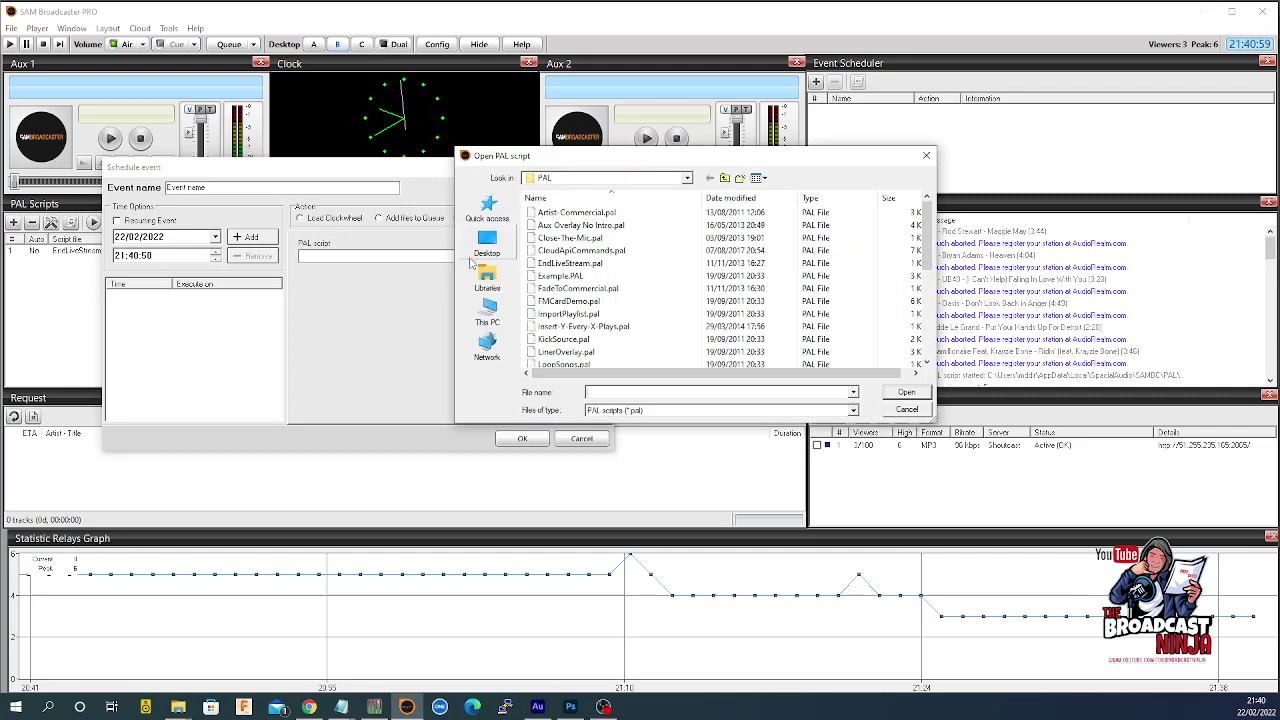
click(548, 262)
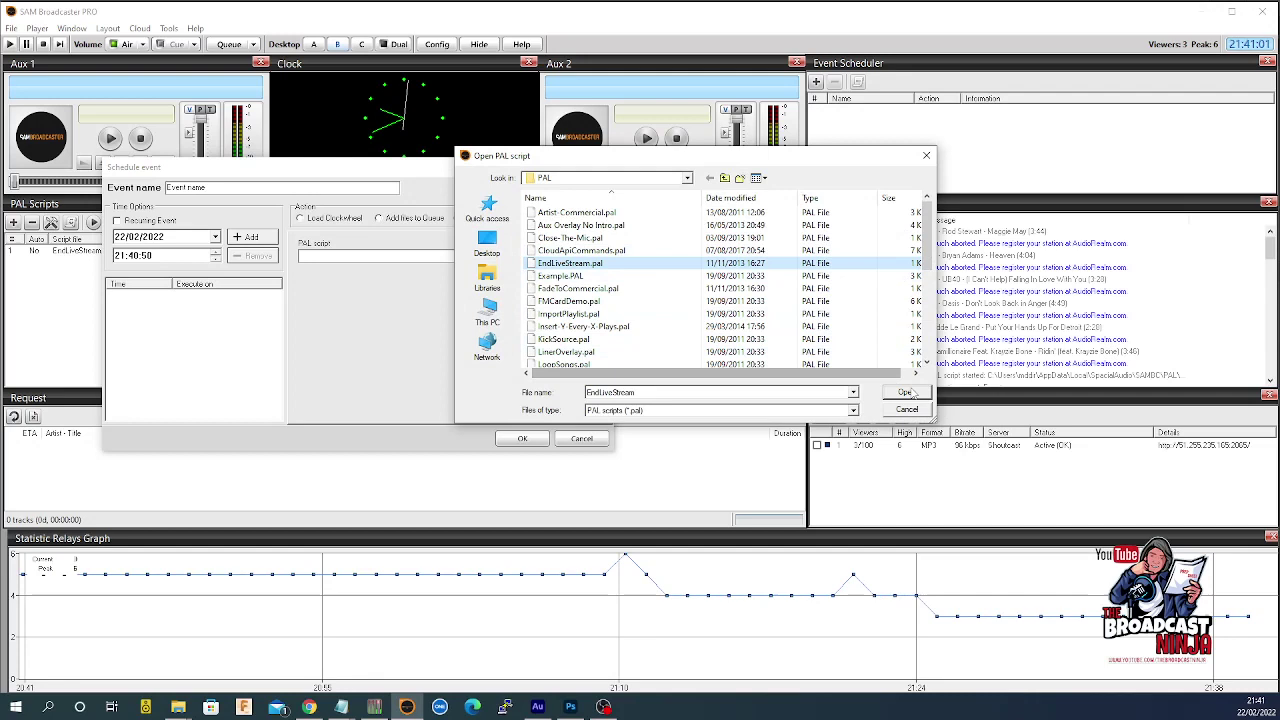
click(904, 392)
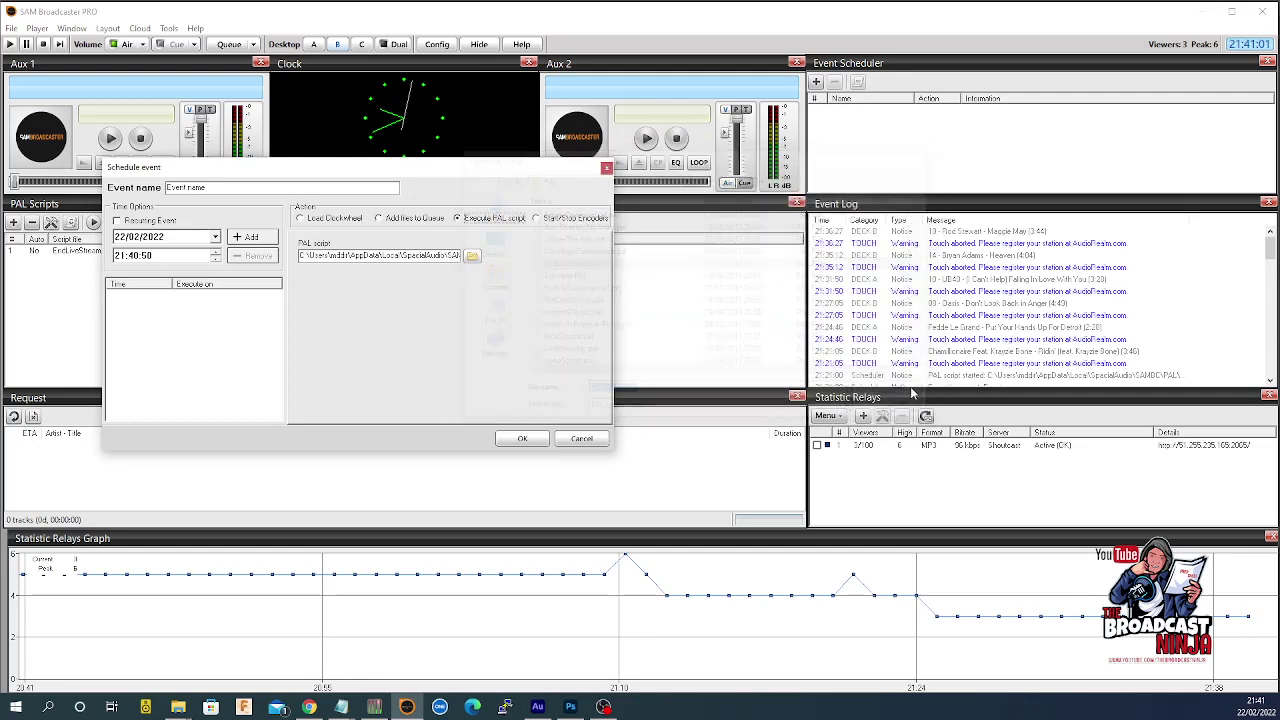
Add 22:59:55 as the event's run time and save the event
click(121, 256)
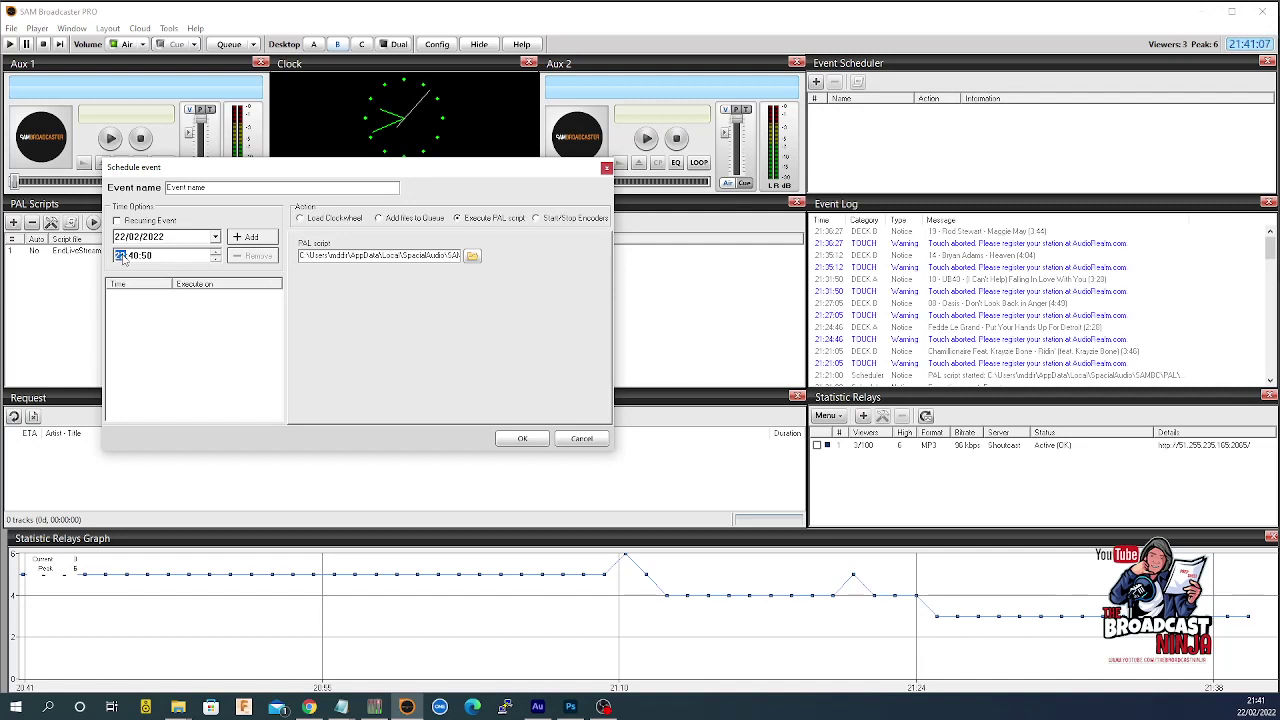
click(134, 257)
text(4)
text(9:)
text(55)
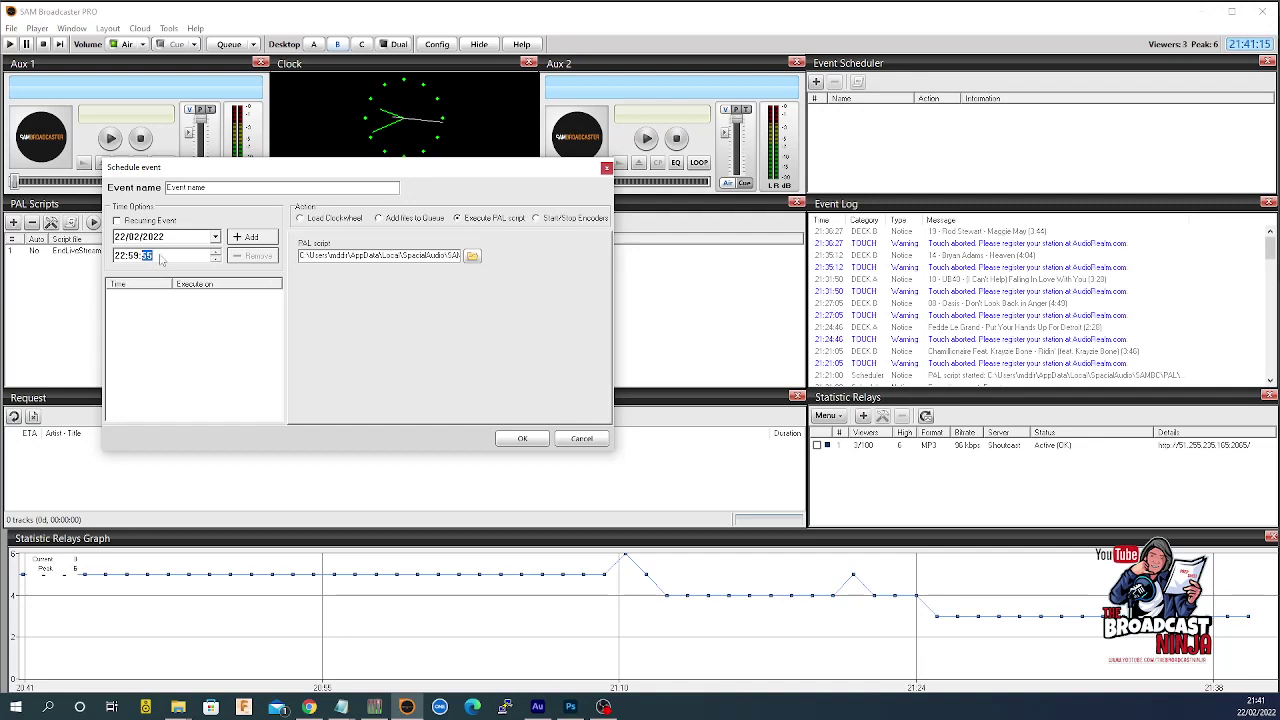
click(250, 237)
click(522, 439)
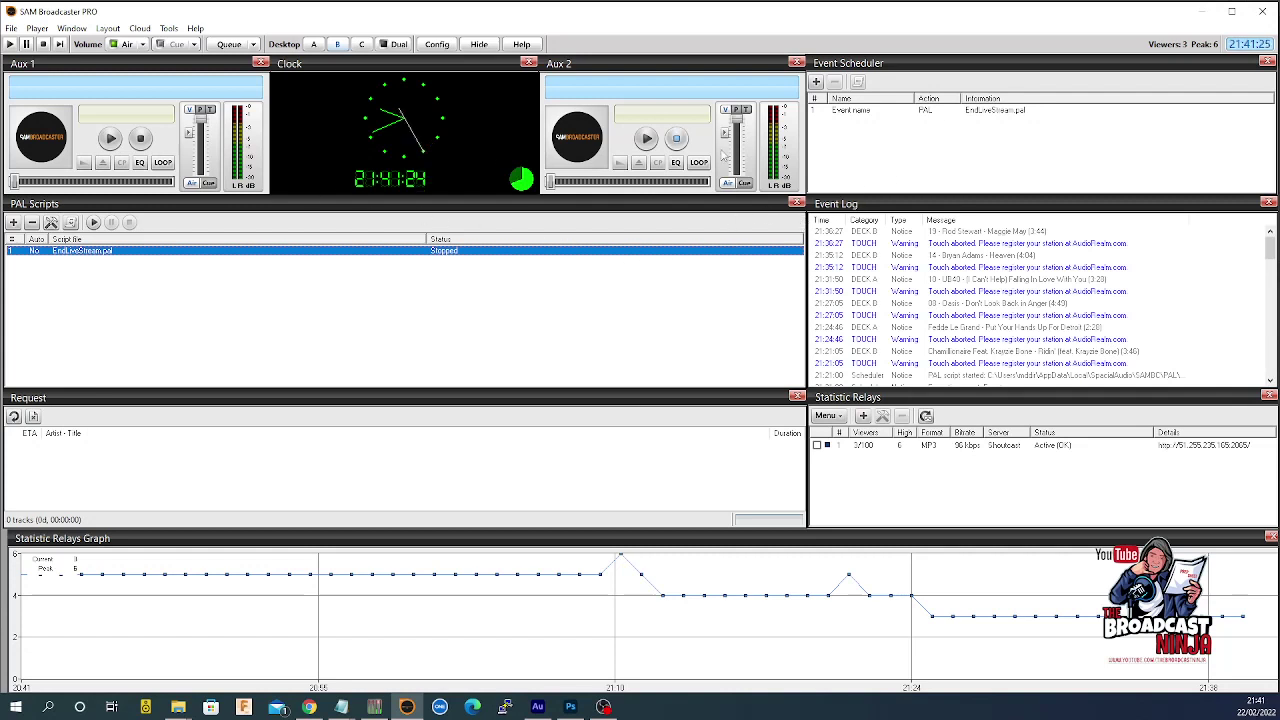
Create an Add files to Queue event whose script adds the saved stream URL
click(817, 82)
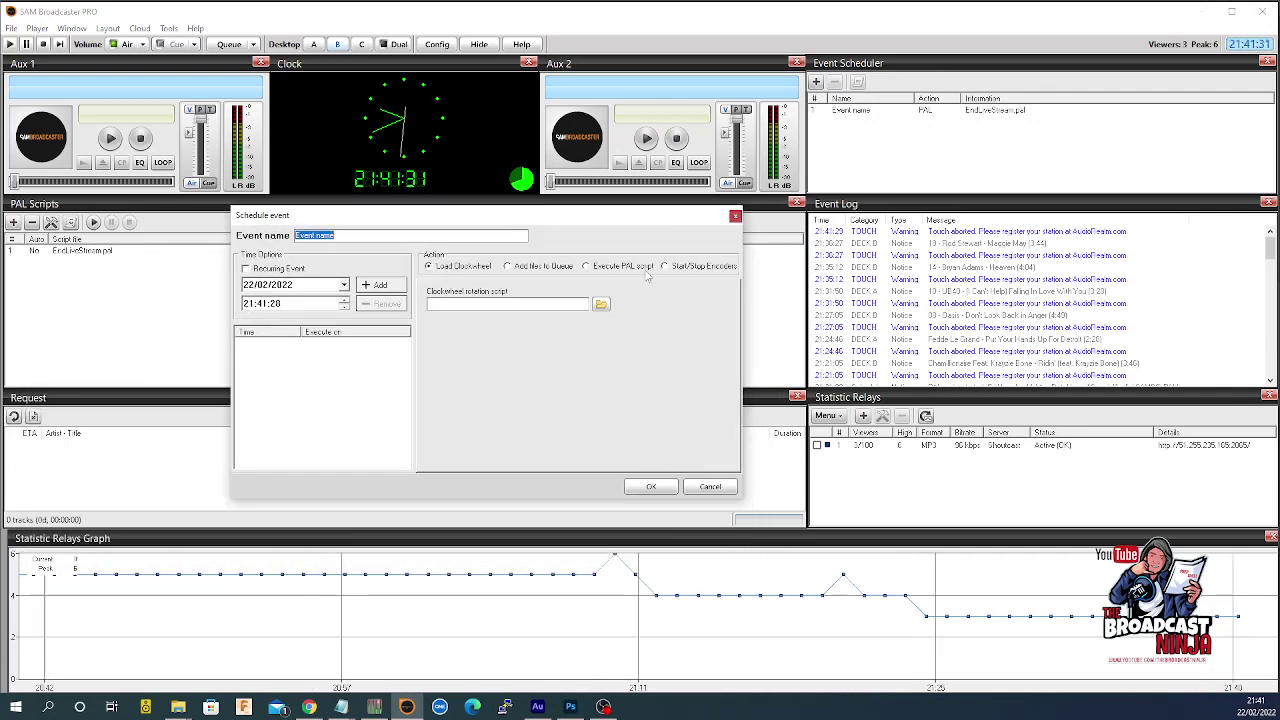
click(518, 270)
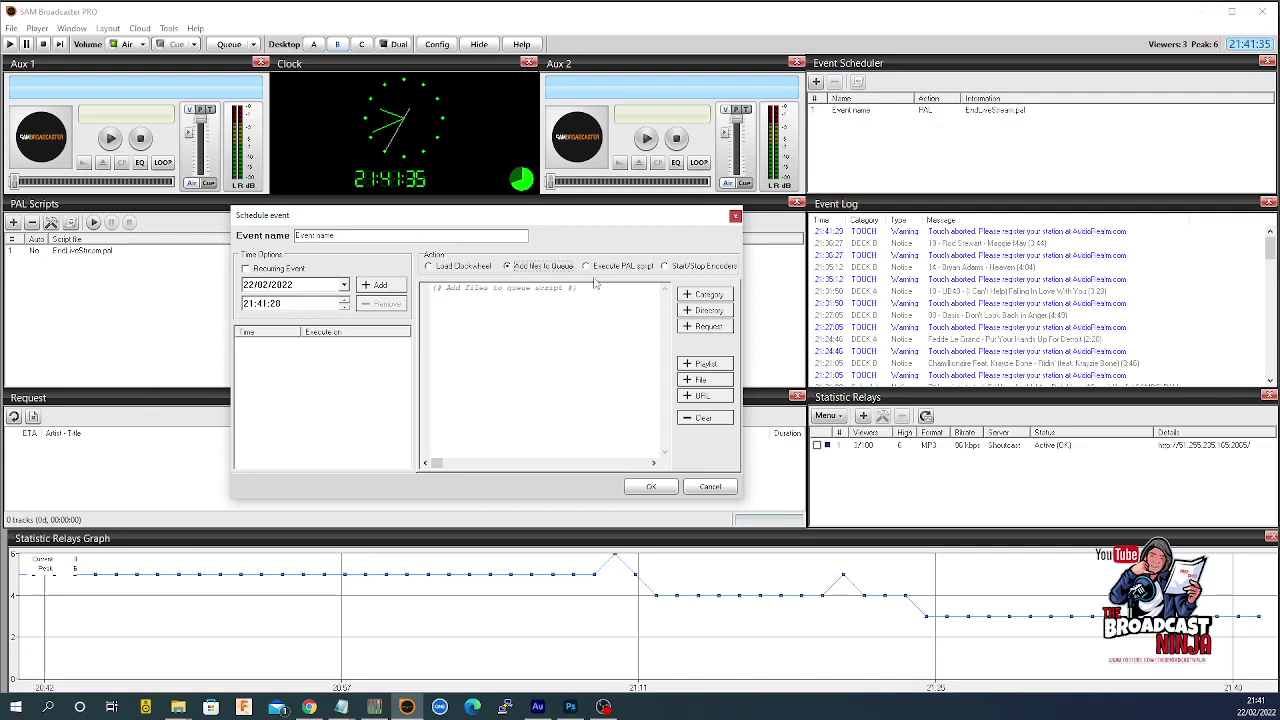
click(702, 396)
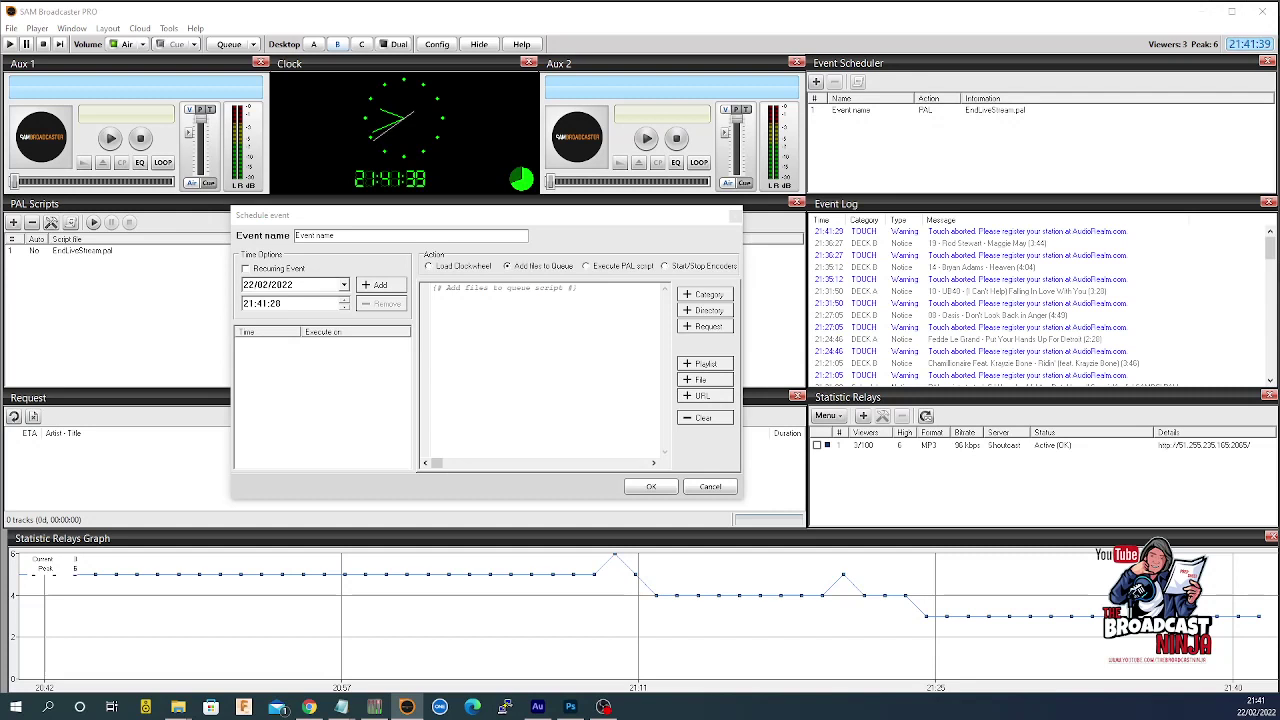
drag(302, 359, 522, 373)
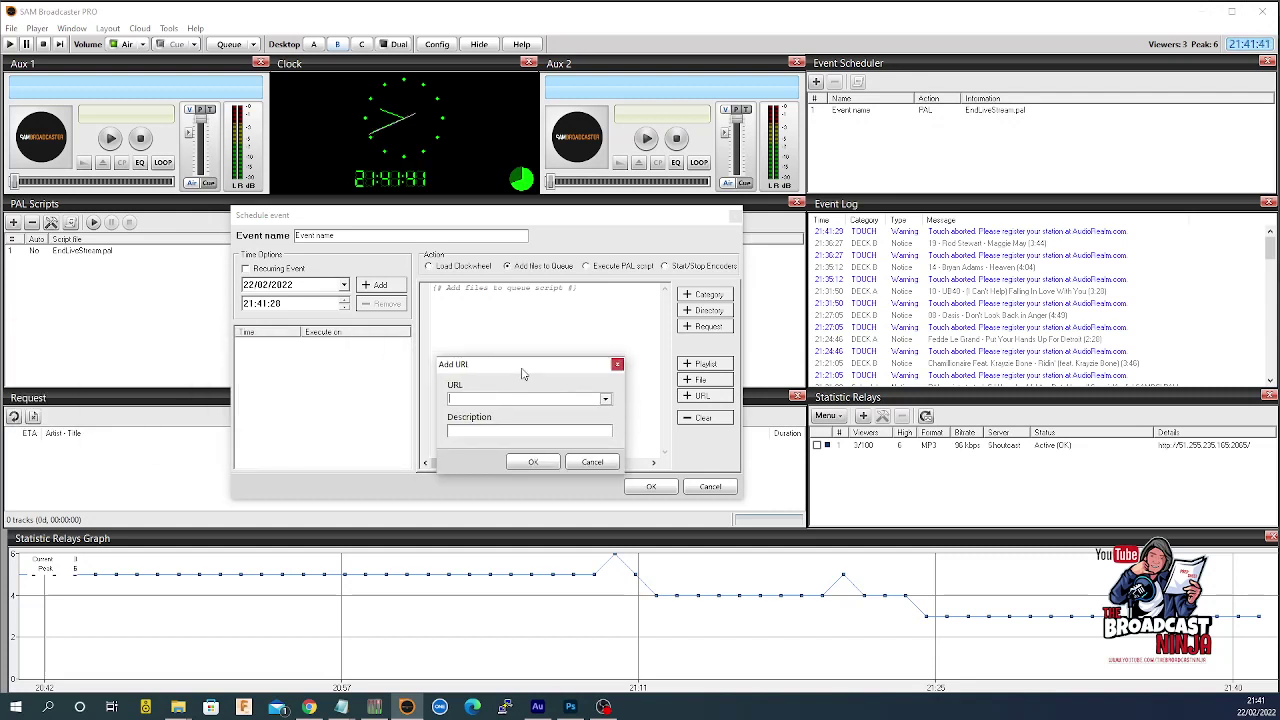
click(605, 399)
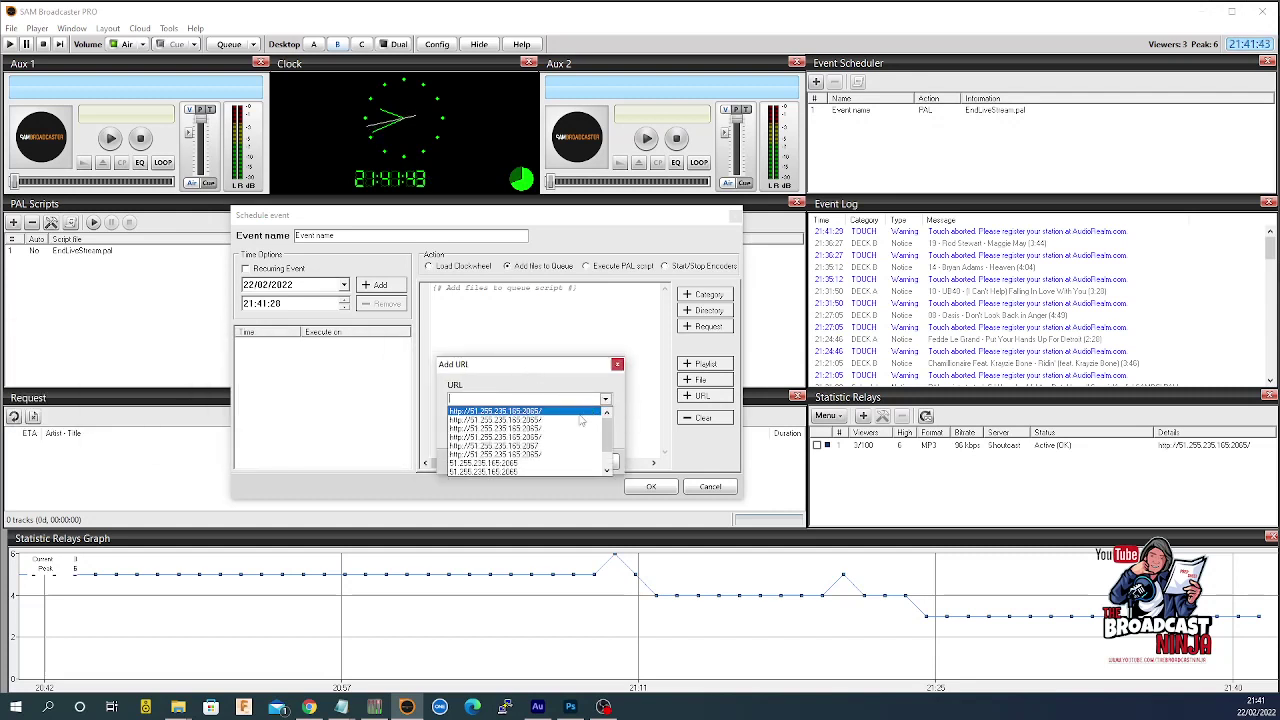
click(580, 418)
click(531, 462)
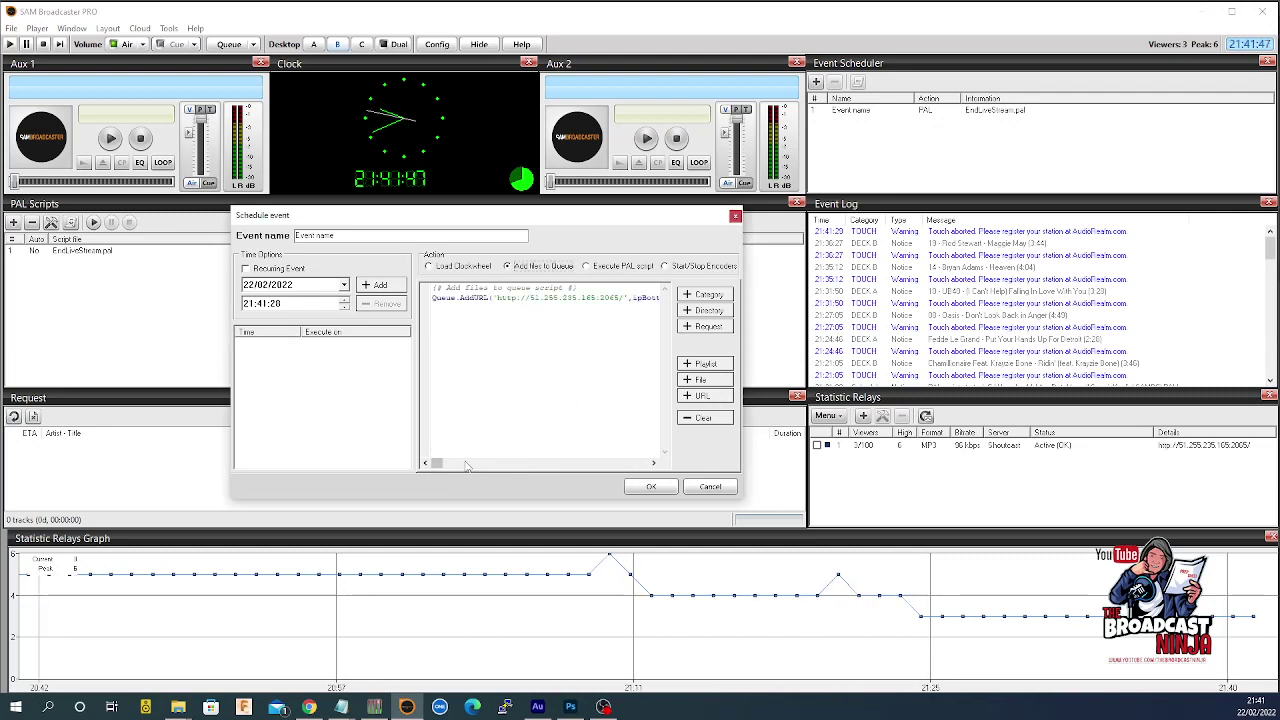
Change the script's queue position from ipBottom to ipTop
mouse_move(437, 463)
mouse_down()
mouse_move(475, 466)
mouse_move(445, 468)
mouse_up()
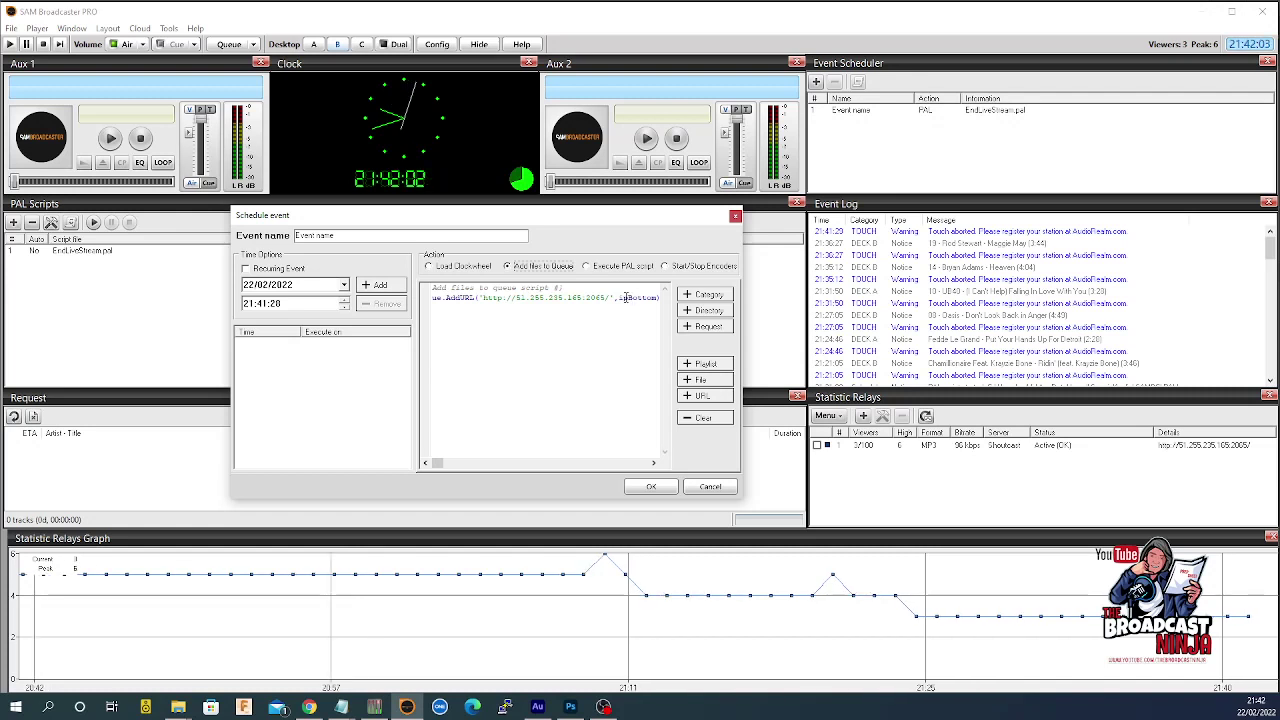
drag(628, 297, 658, 298)
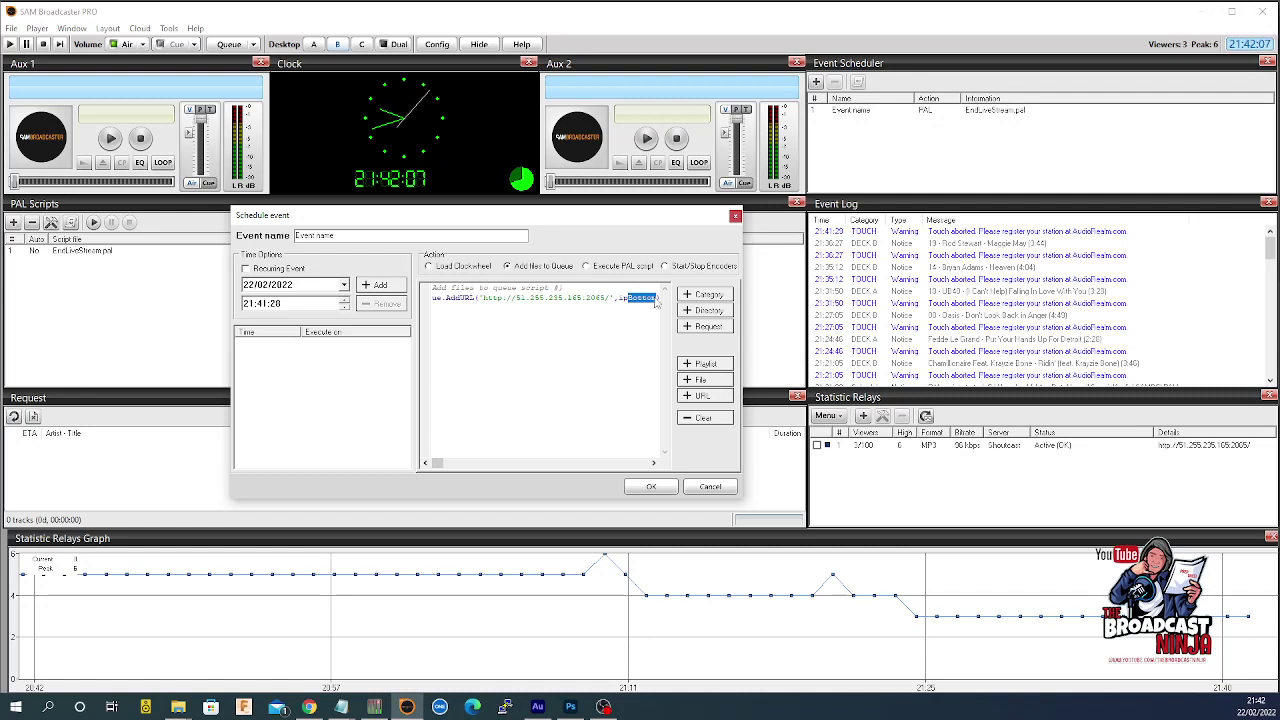
text(Top);)
Set the time to 22:59:50, add it after dismissing the missing-time warning, and save
click(482, 299)
click(251, 304)
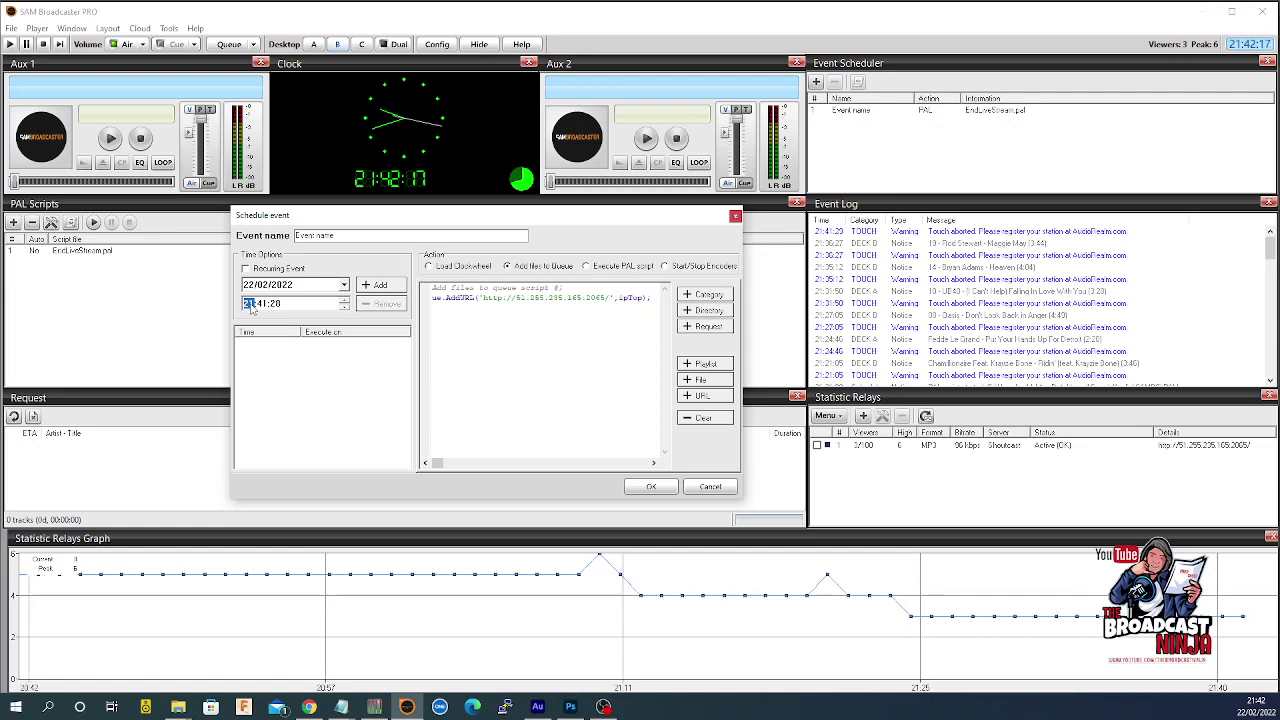
key(Up)
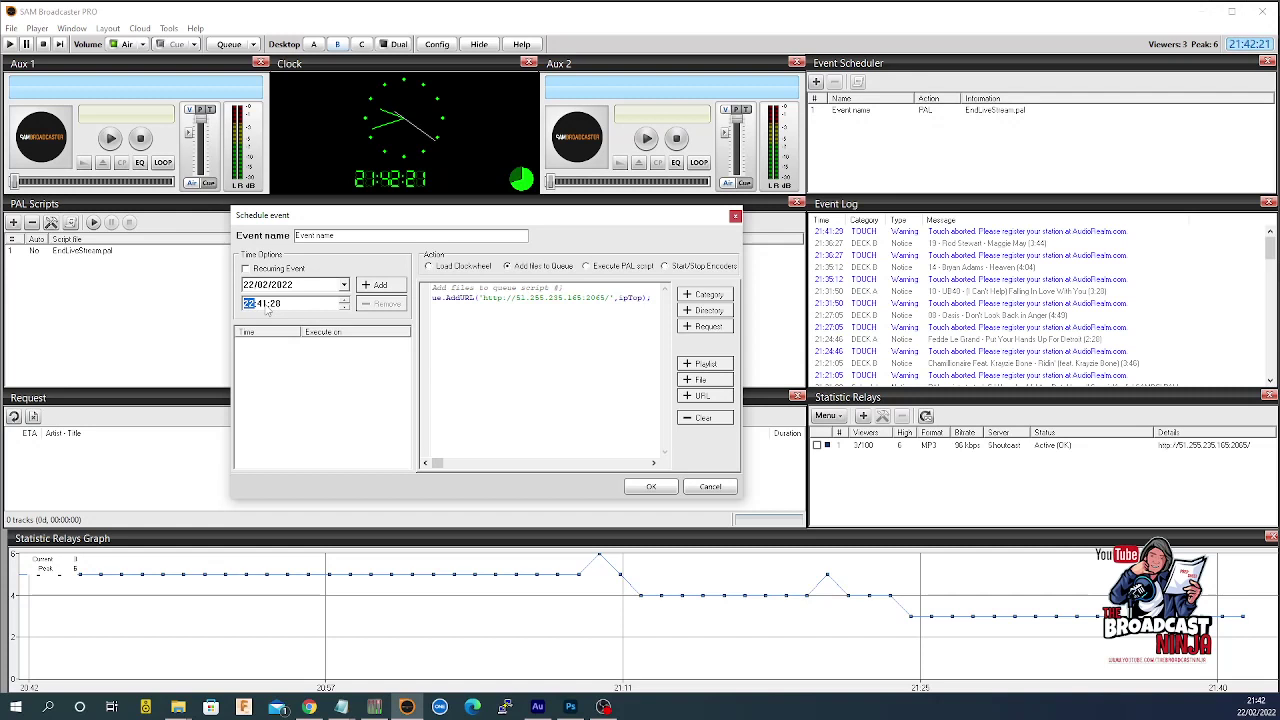
click(264, 306)
text(59:50)
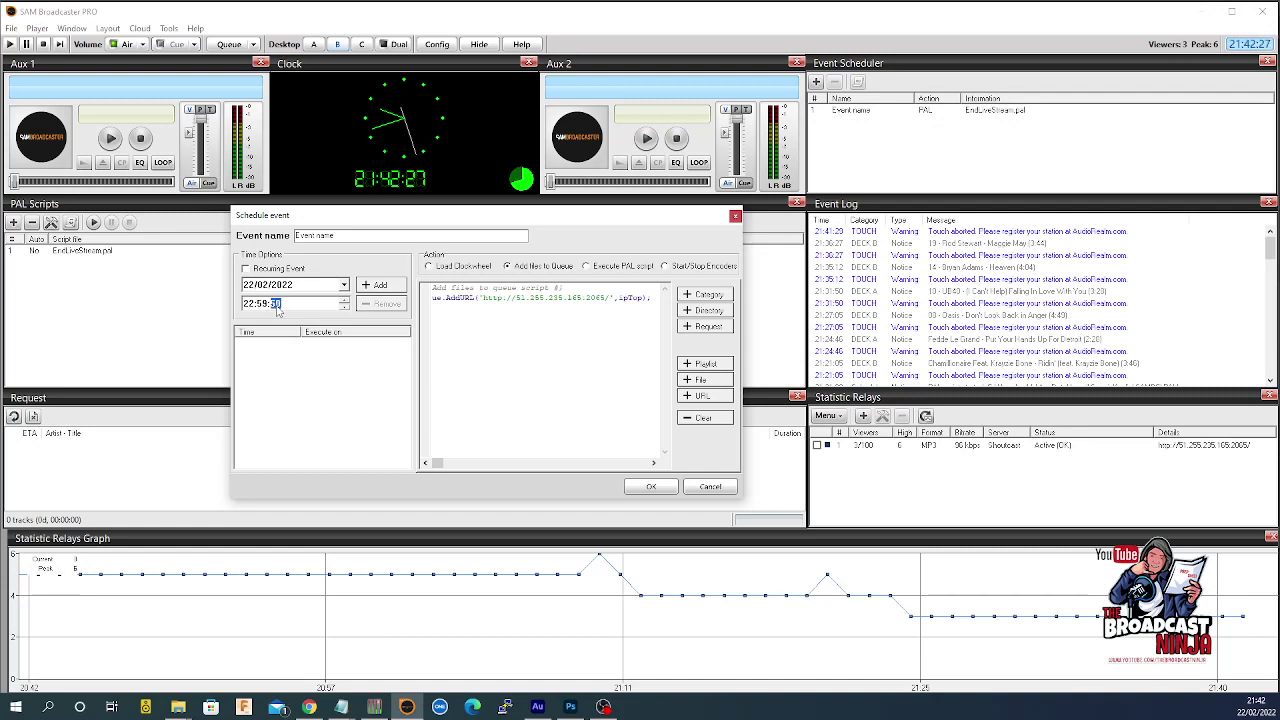
click(648, 488)
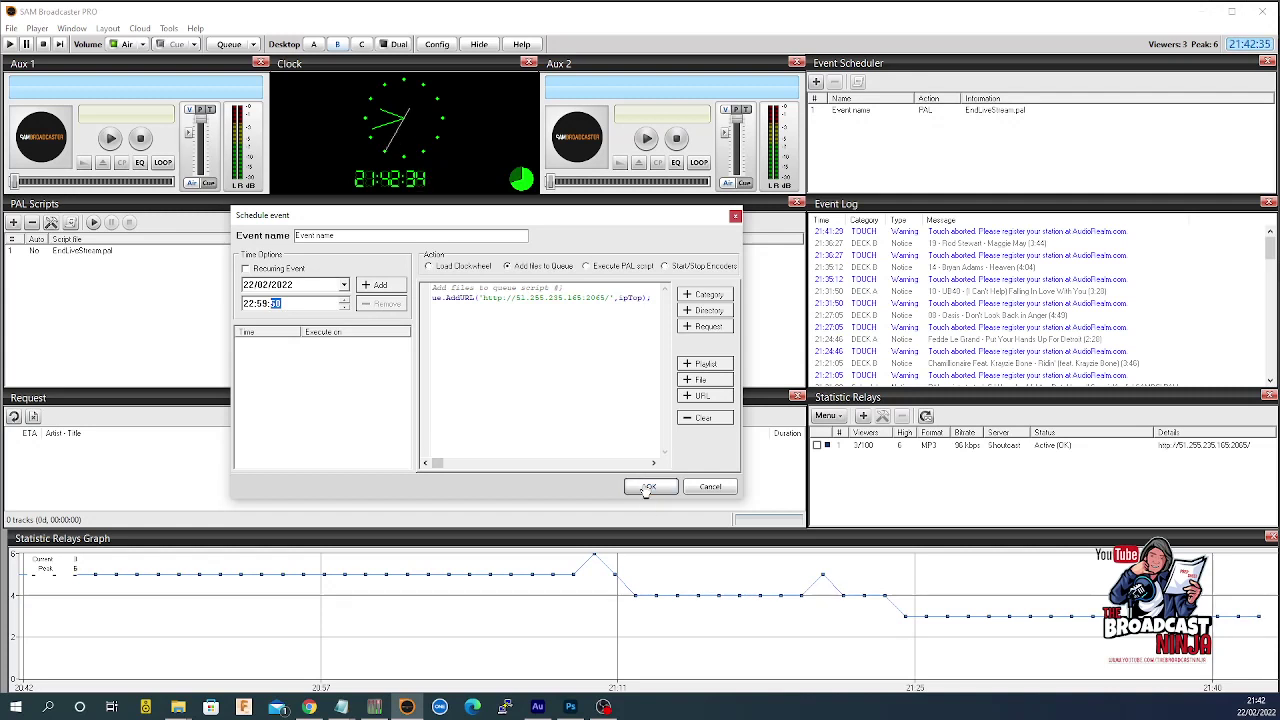
click(630, 386)
click(380, 289)
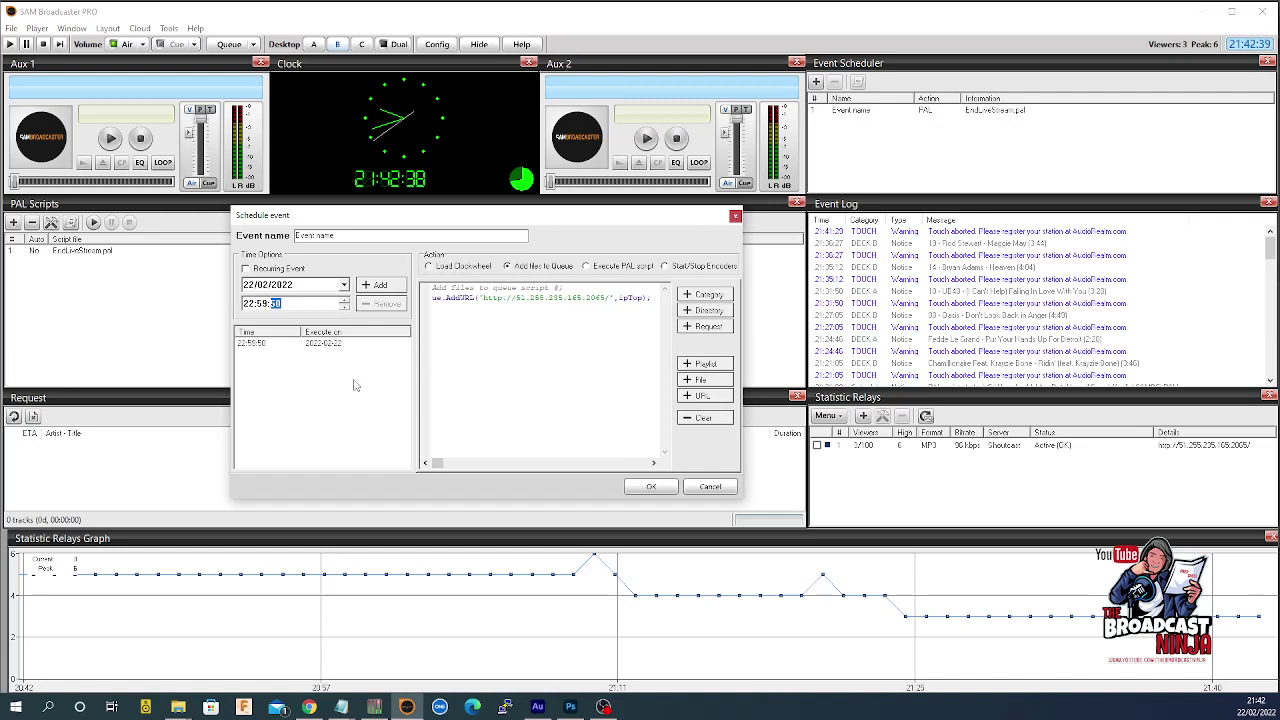
click(649, 488)
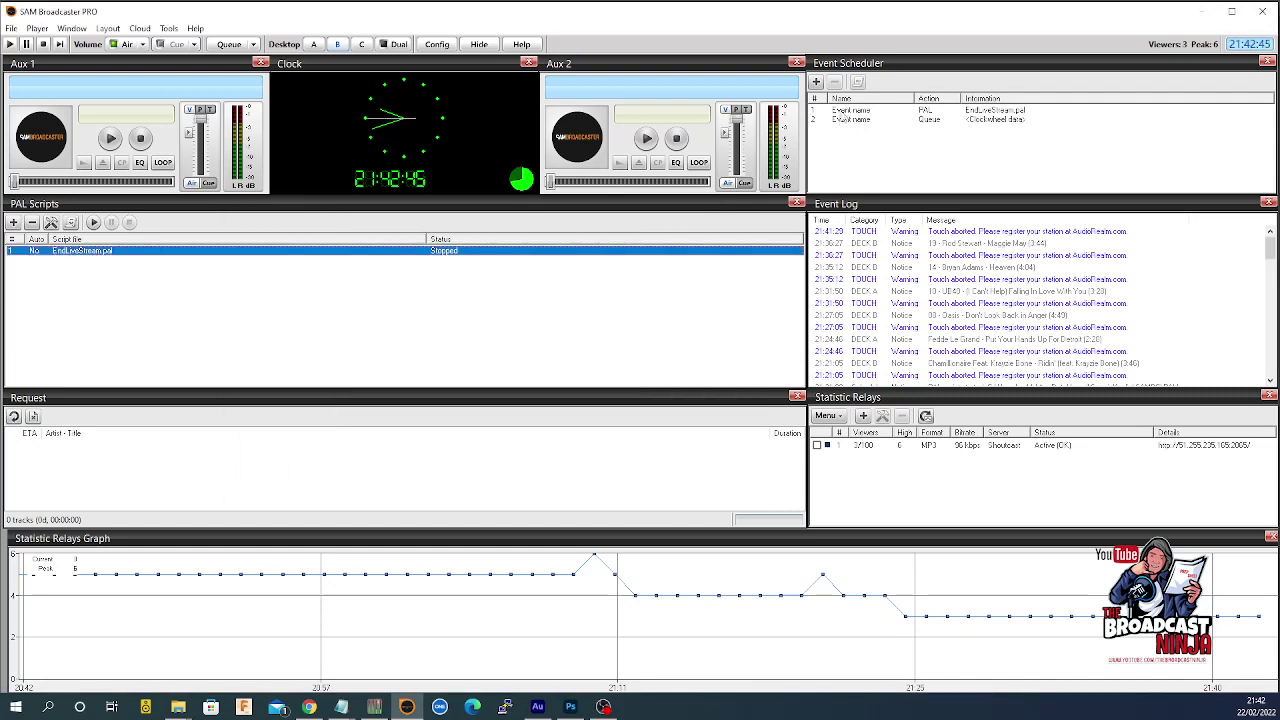
Rename the first scheduled event to 'Fade at 55 seconds' and save it
right_click(843, 115)
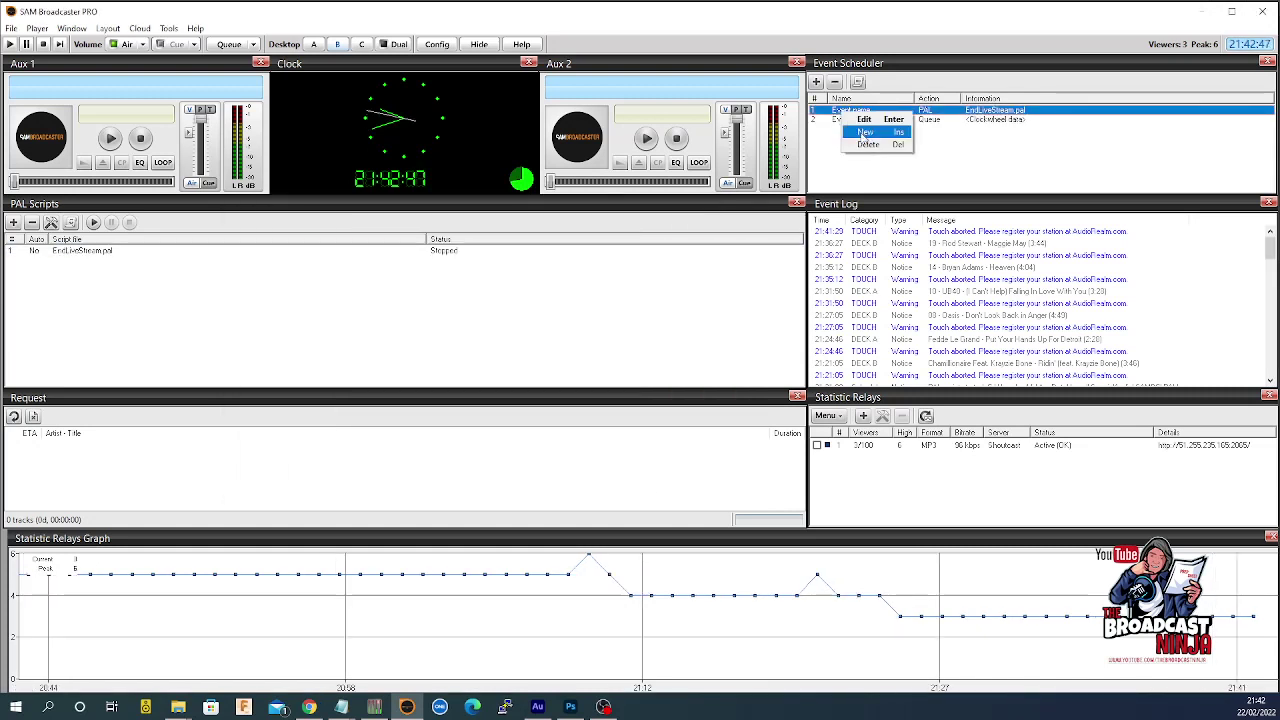
click(853, 133)
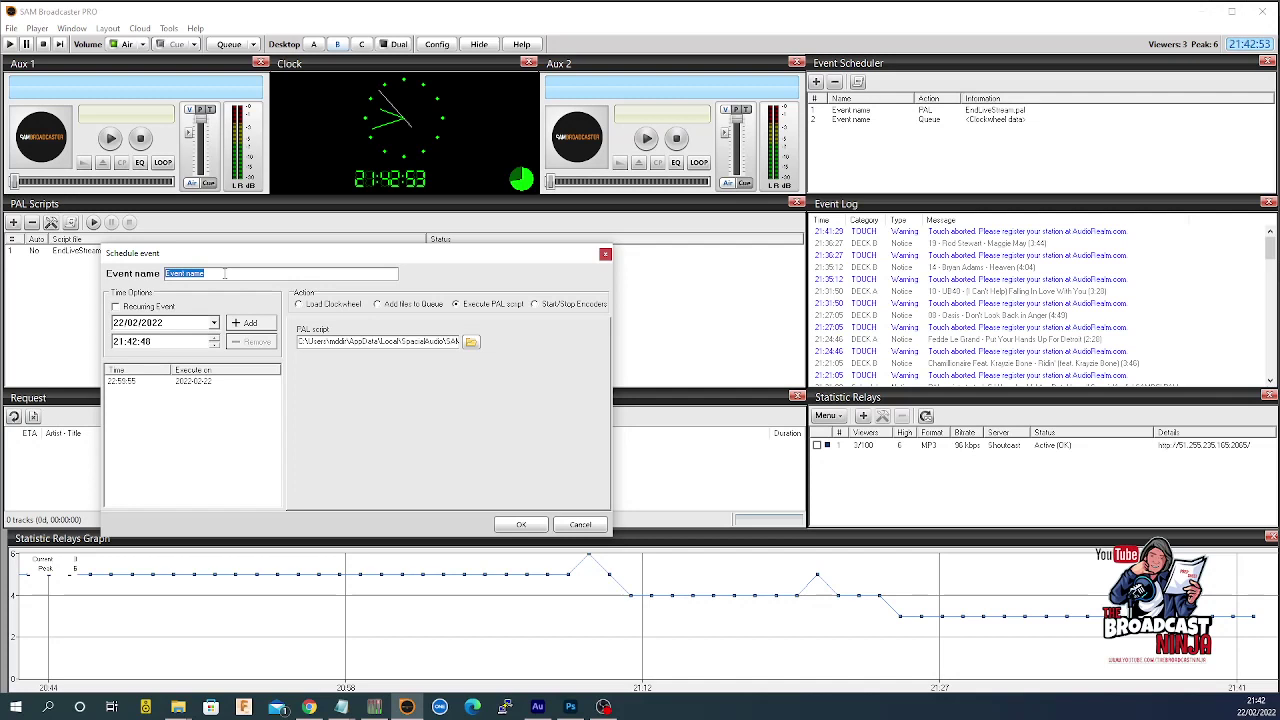
text(Fade at 55 seconds)
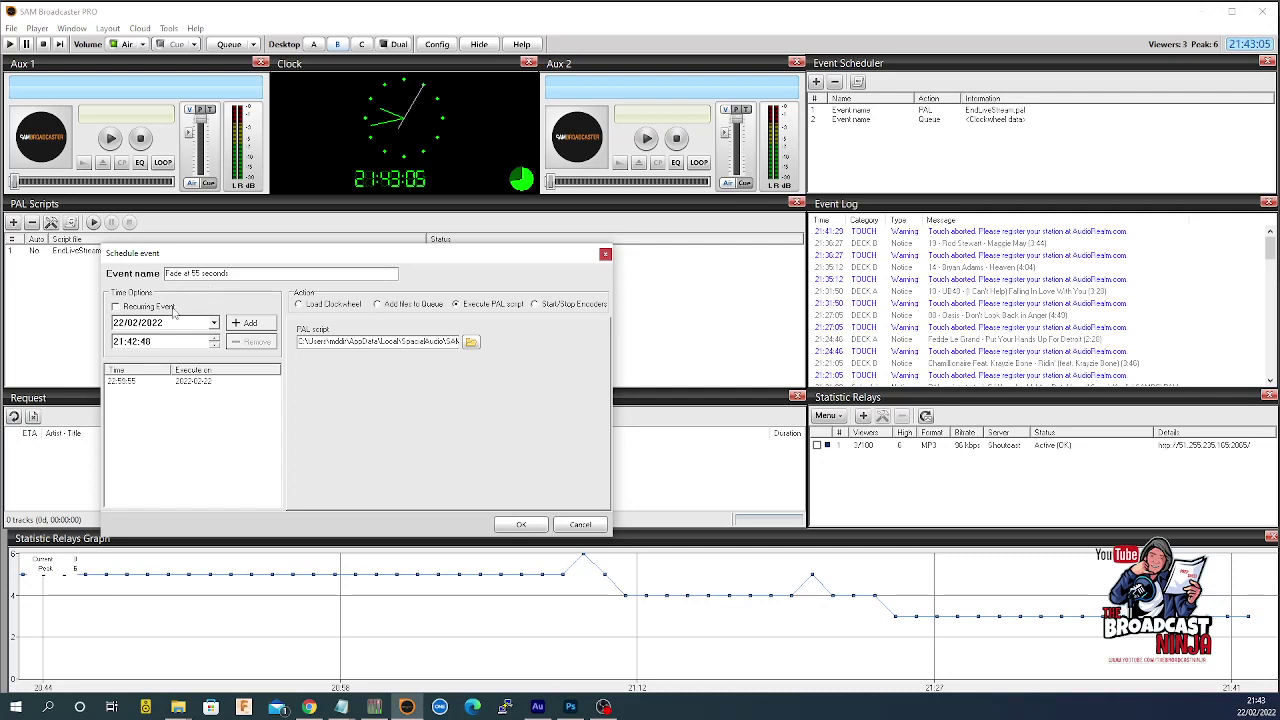
click(518, 526)
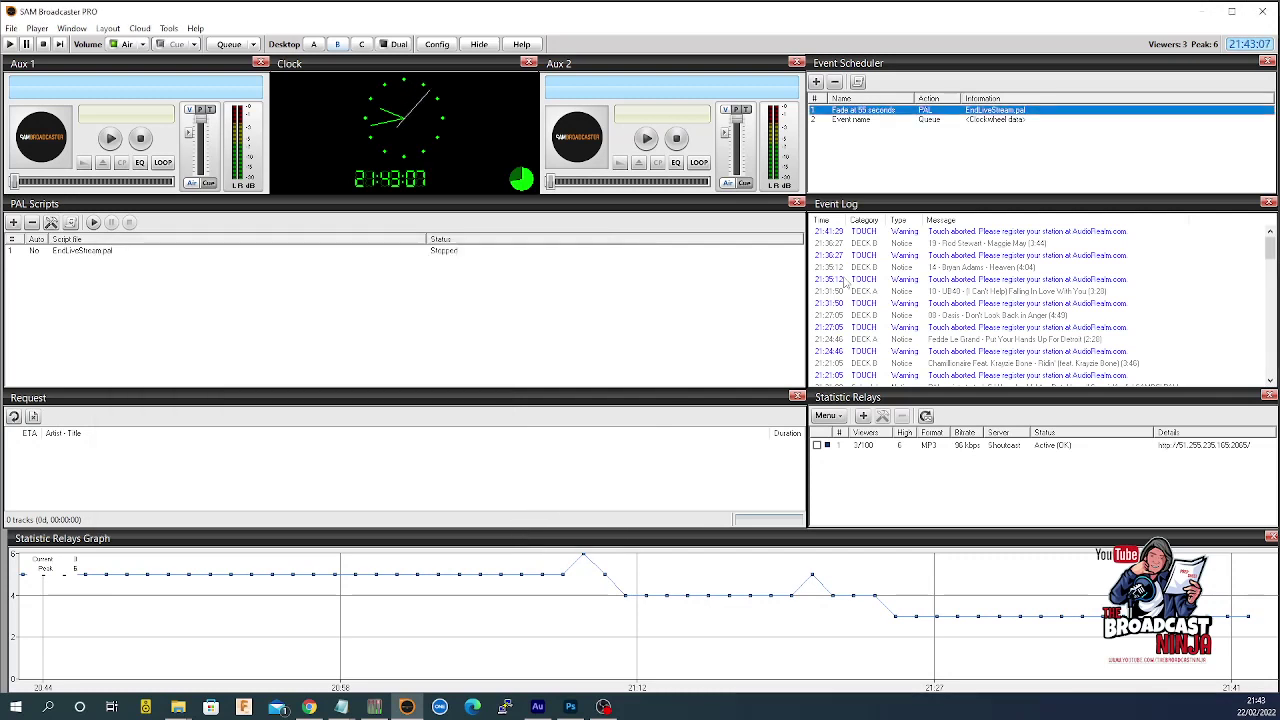
Rename the second scheduled event to 'Start John' and save it
click(848, 120)
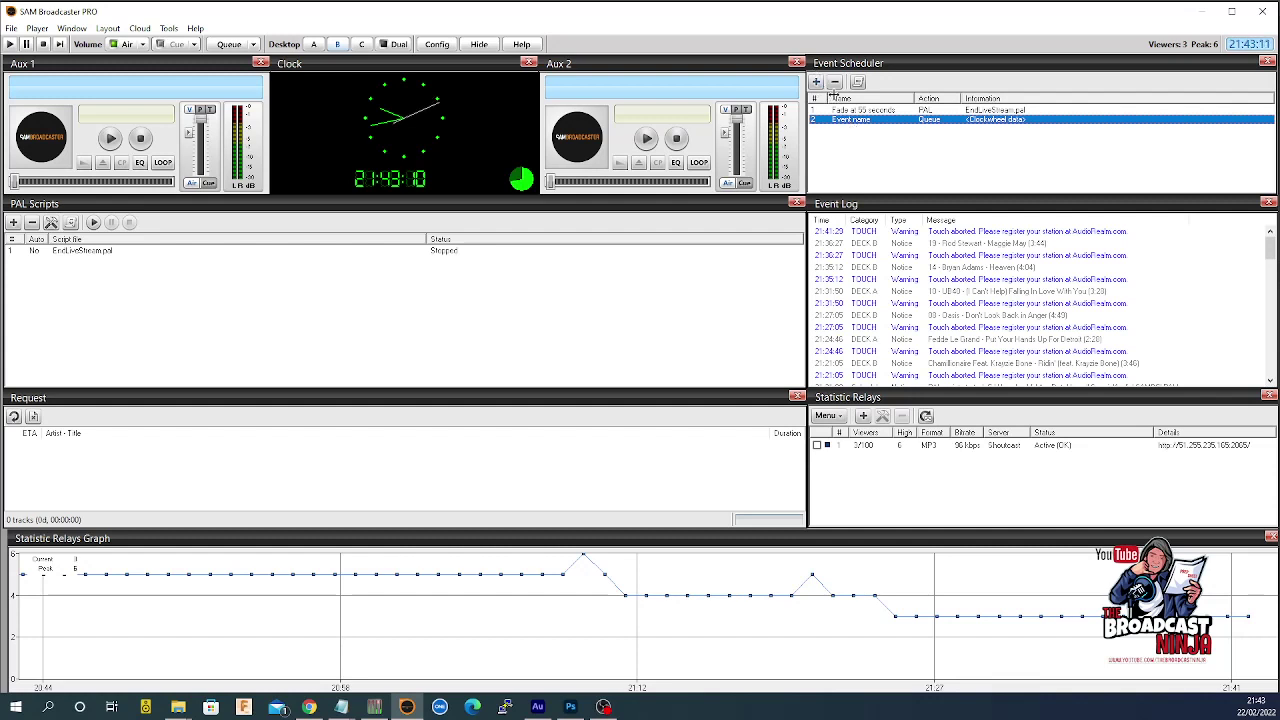
right_click(855, 126)
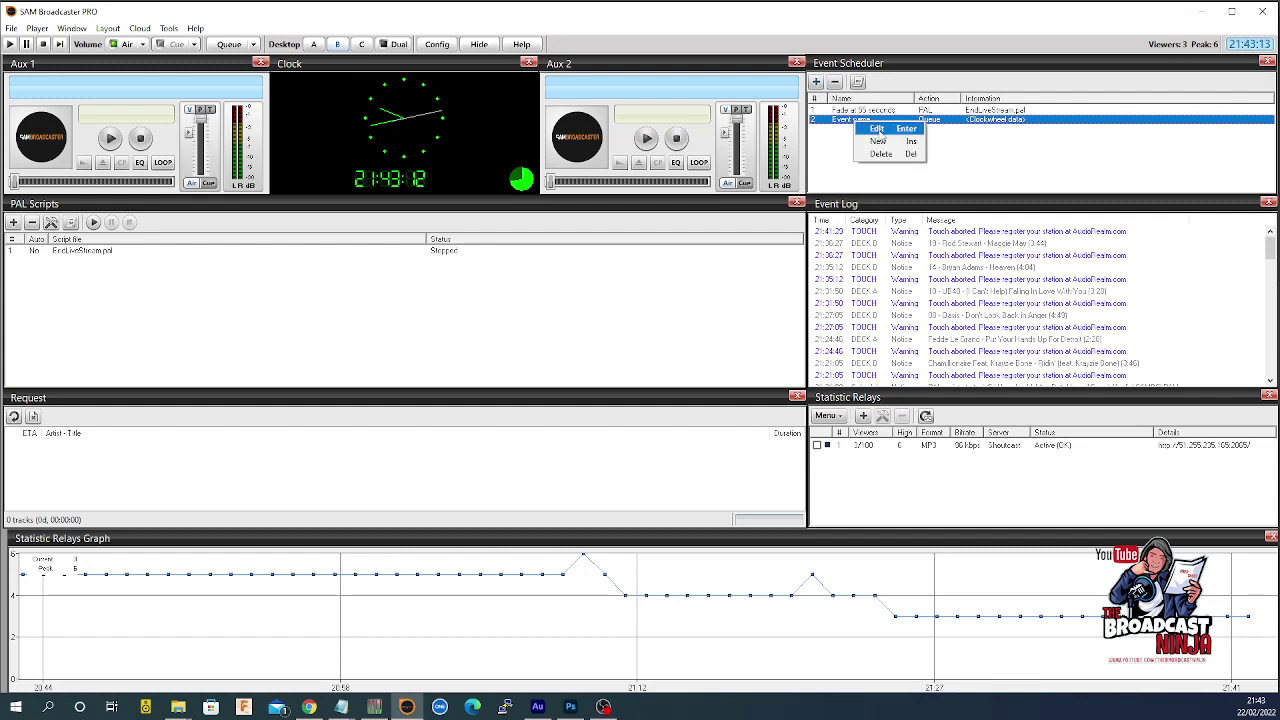
key(Escape)
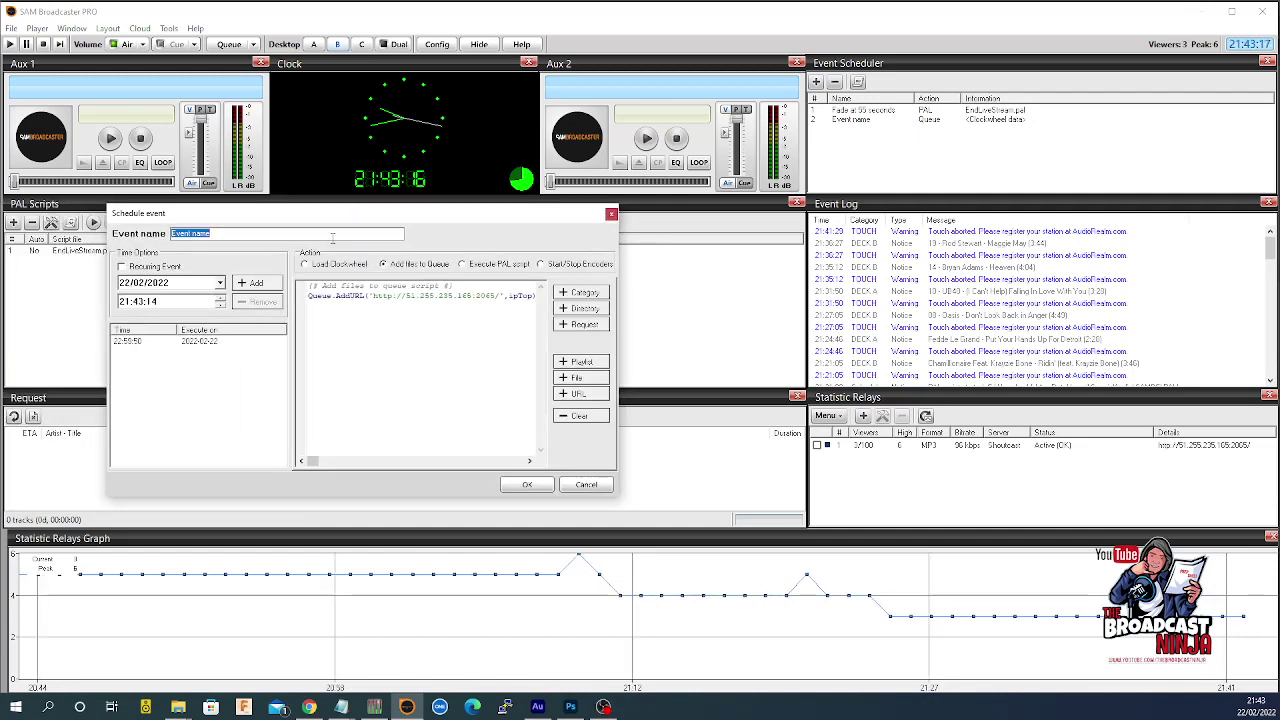
text(Start John)
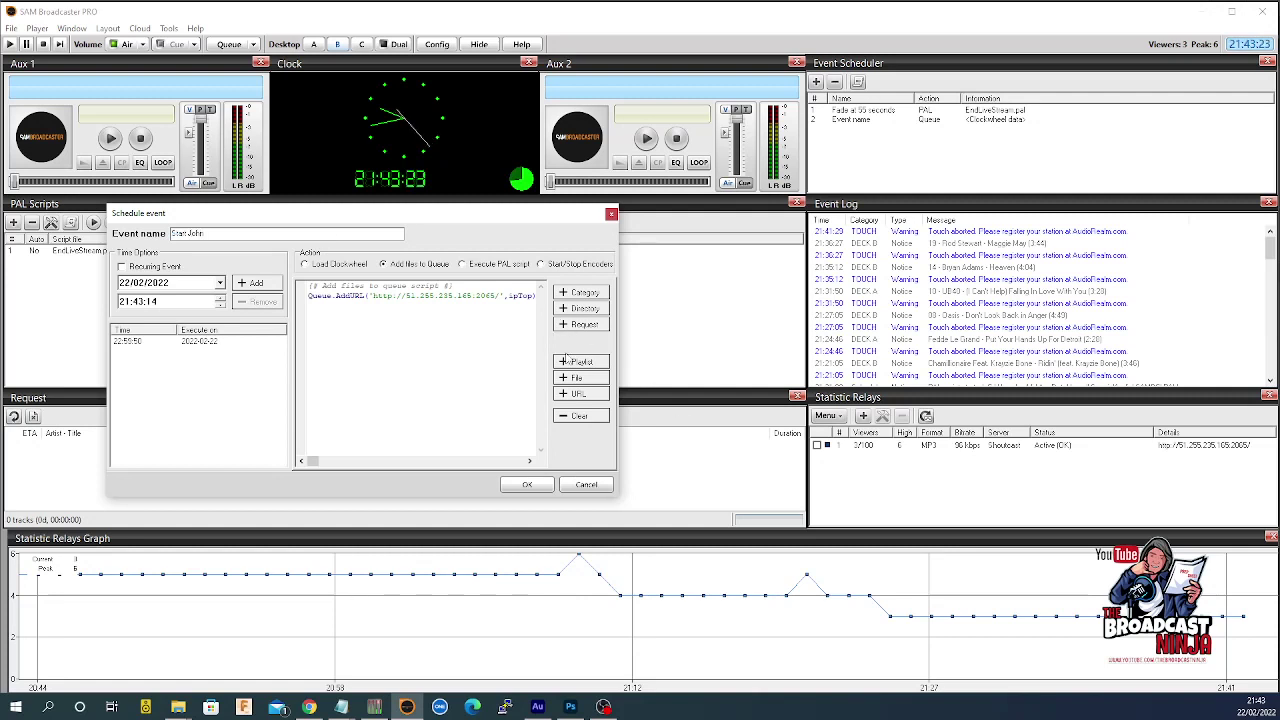
click(524, 485)
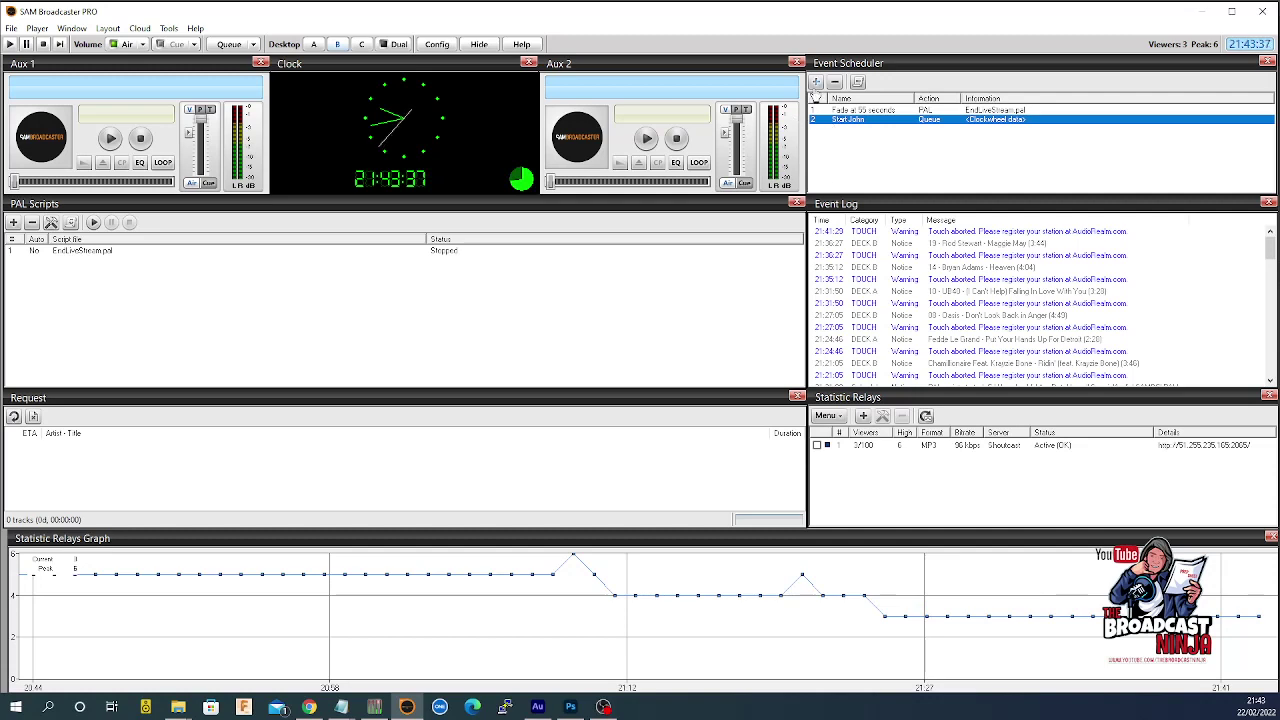
Create a new Stop John event with run time 01:00:00 on 23 February 2022
click(816, 83)
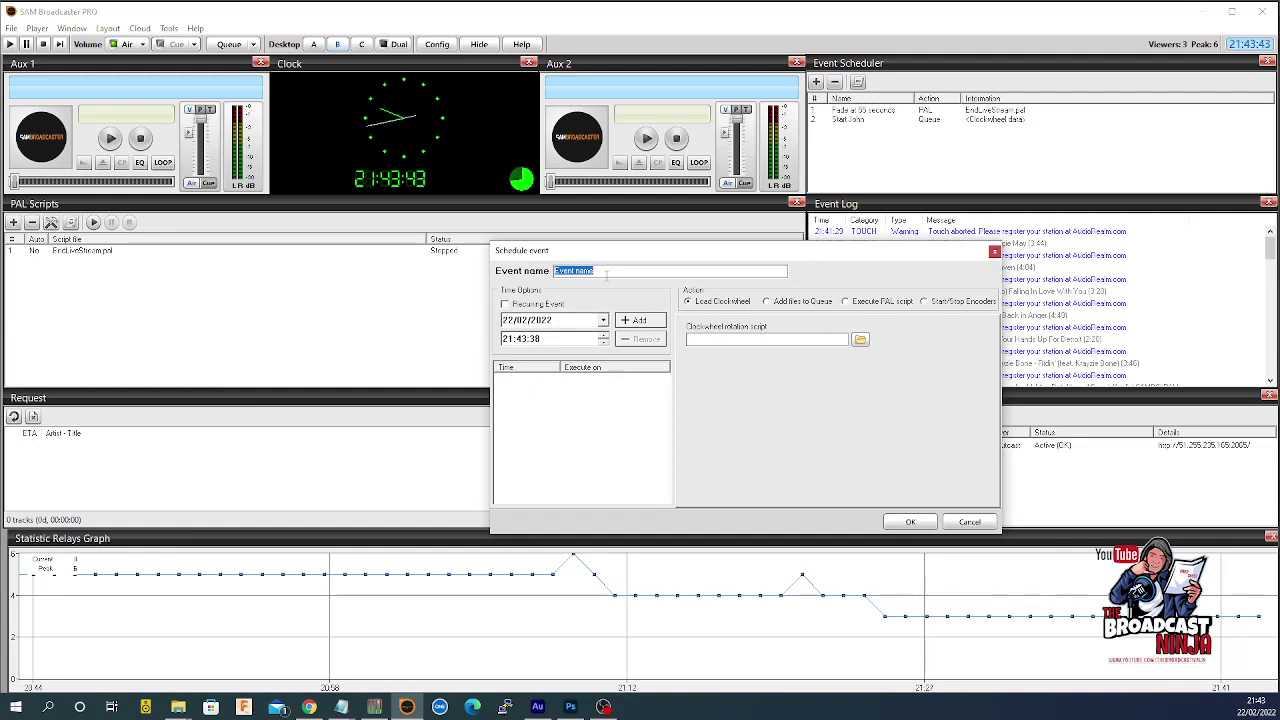
text(Step)
text( Jo)
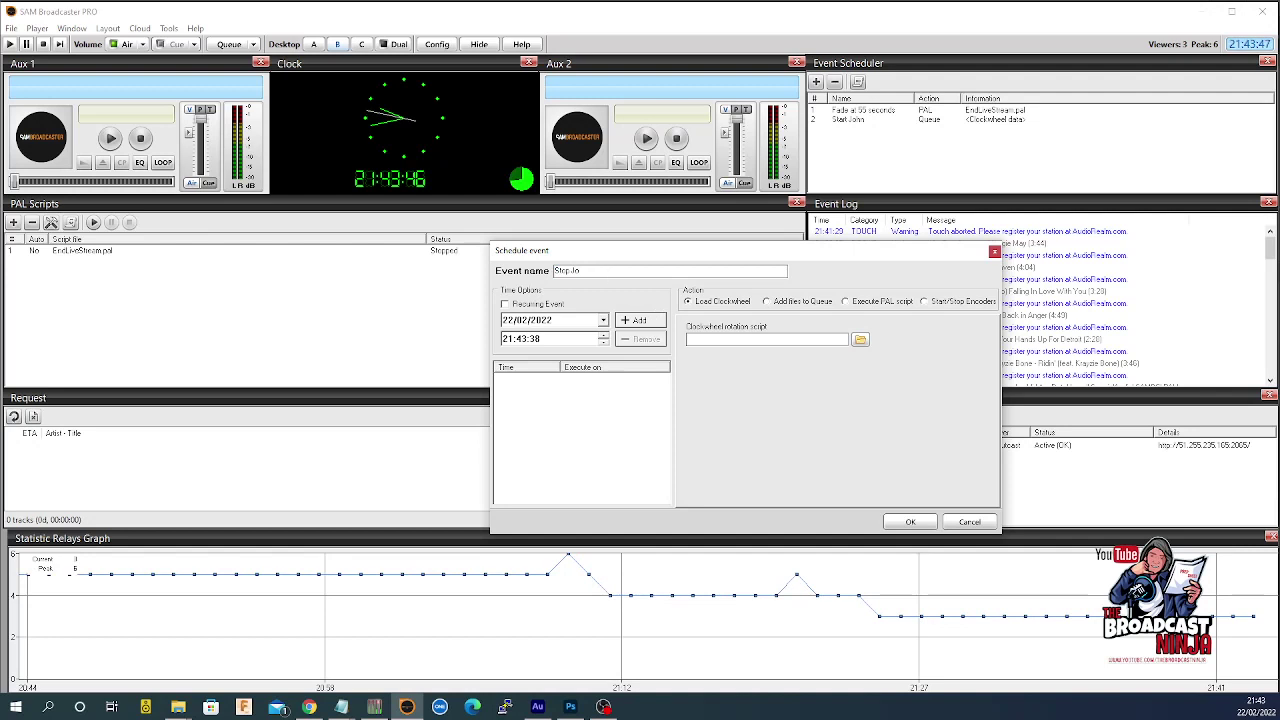
text(hn)
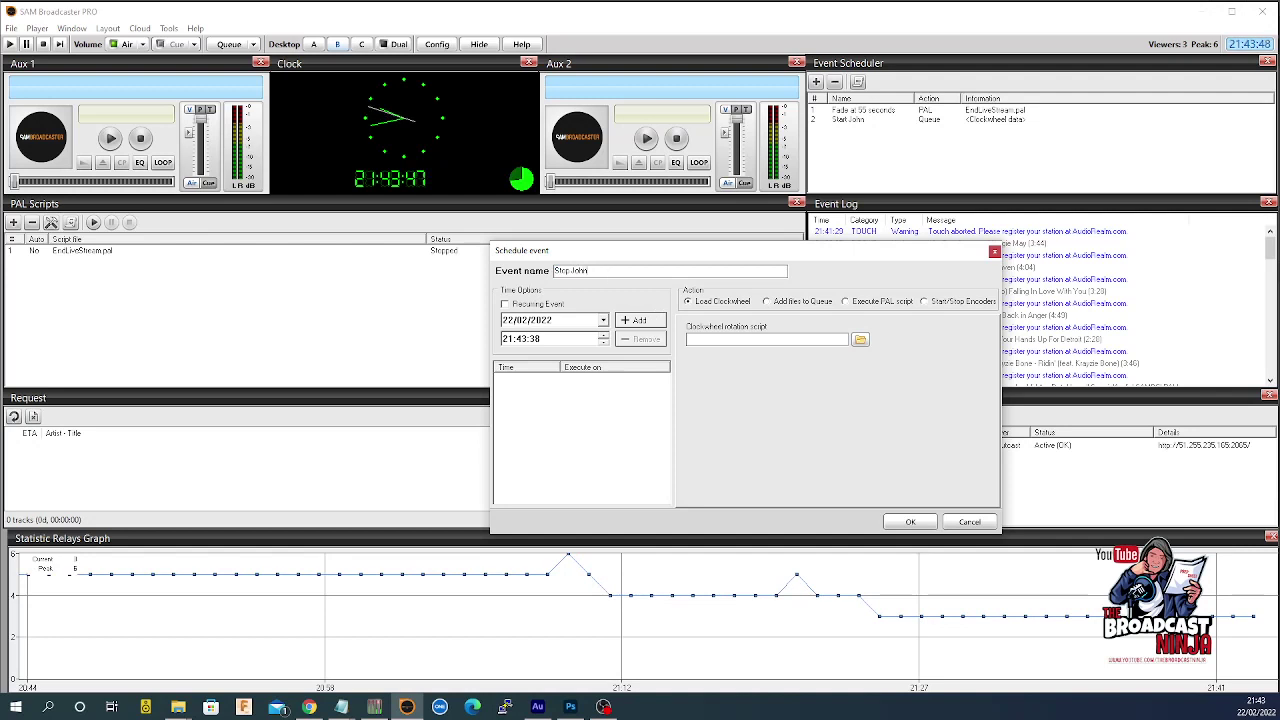
click(603, 320)
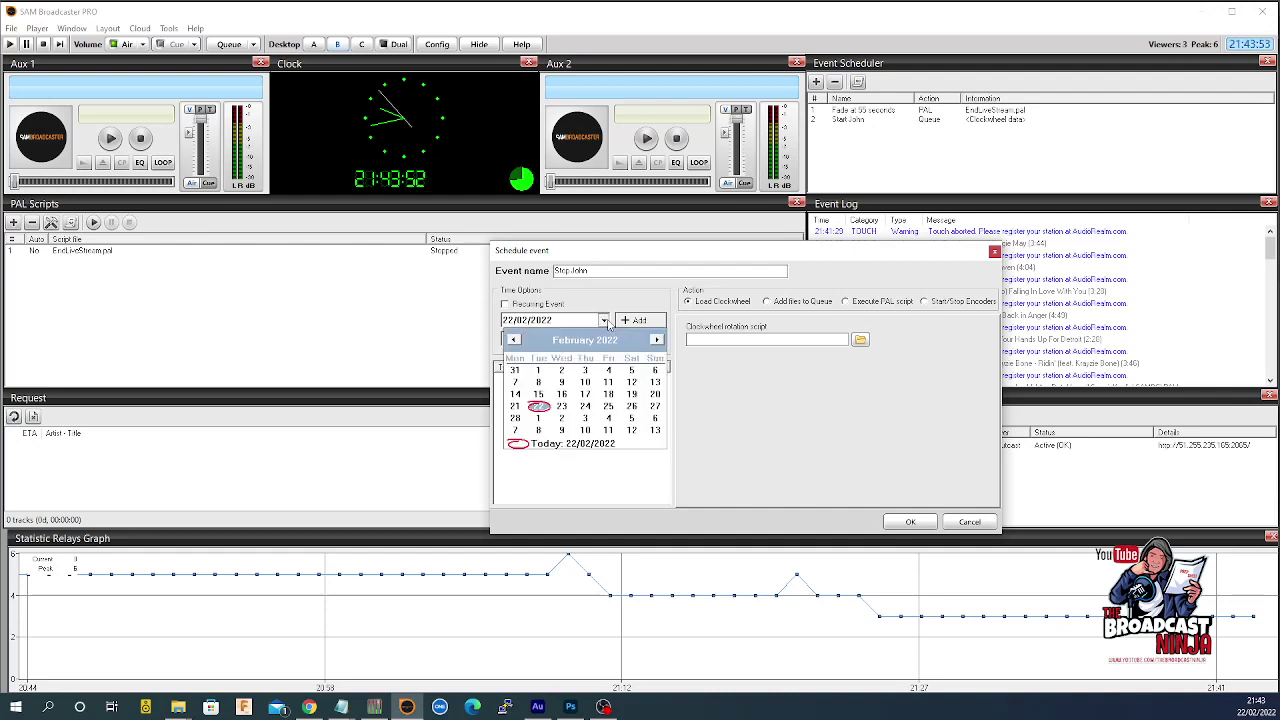
click(562, 407)
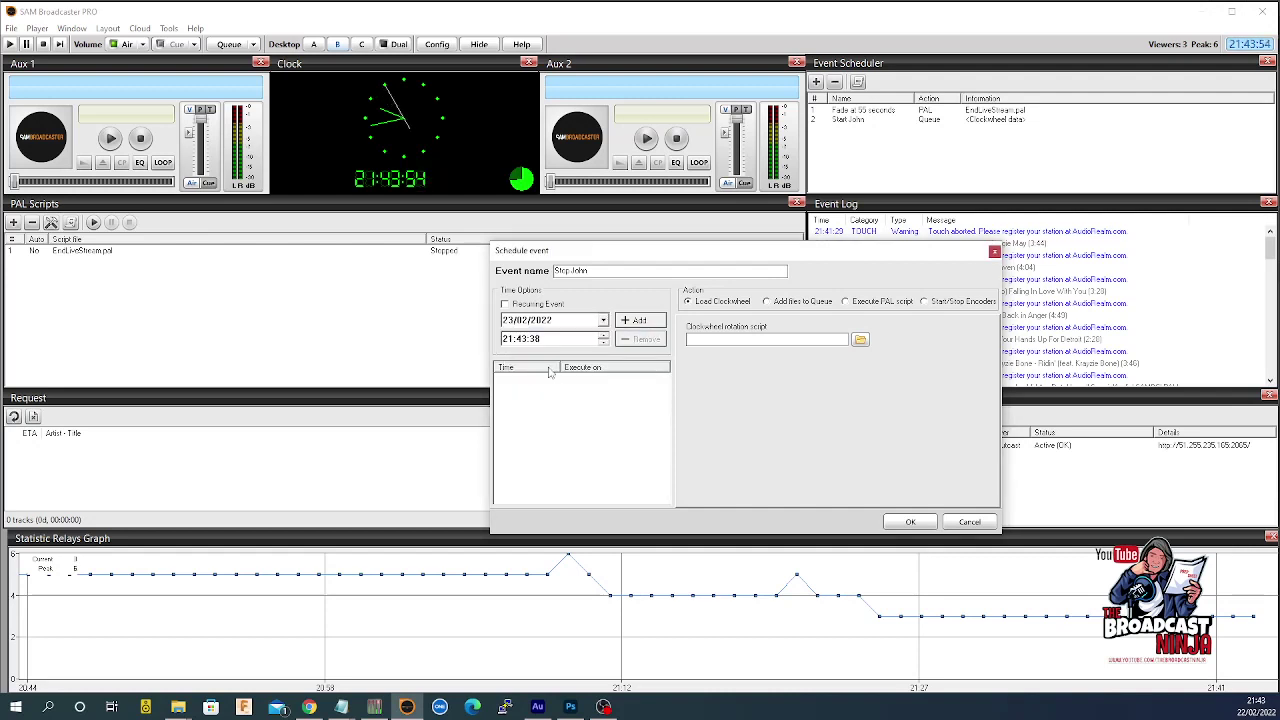
click(508, 339)
text(01:00:00)
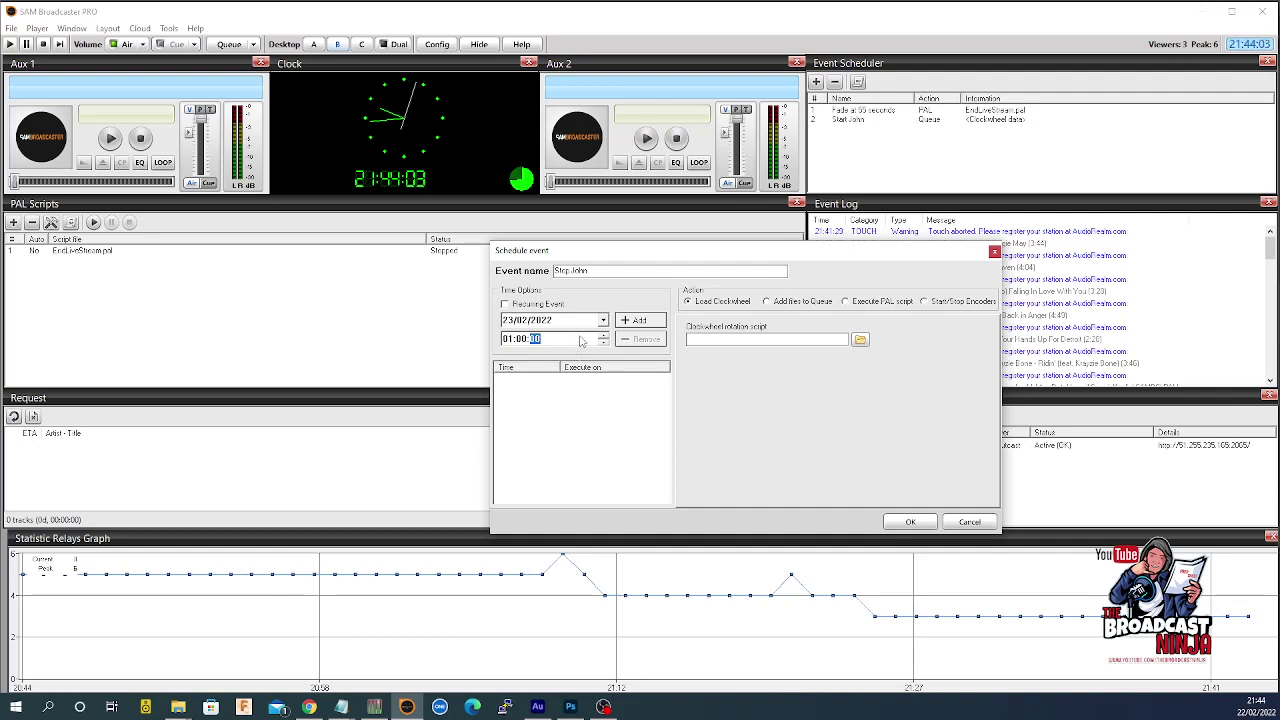
click(624, 322)
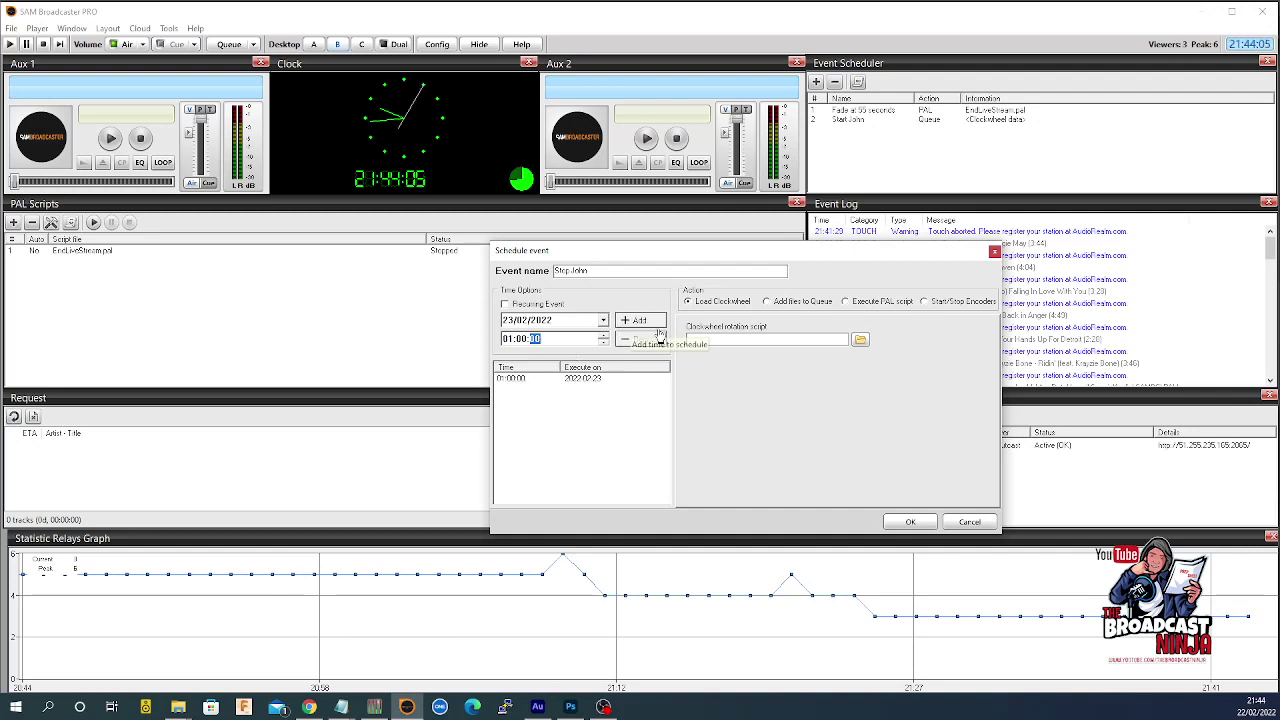
Make the event execute the EndLiveStream.pal PAL script and save it
click(847, 302)
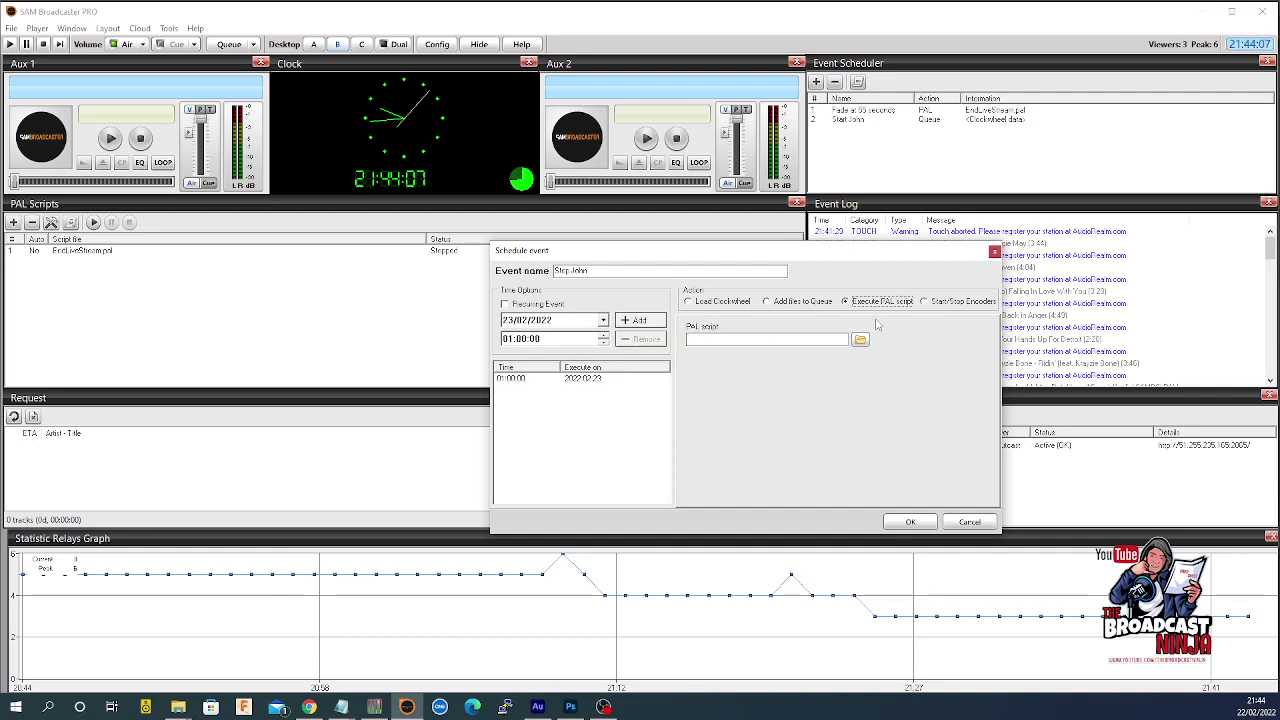
click(859, 340)
click(640, 263)
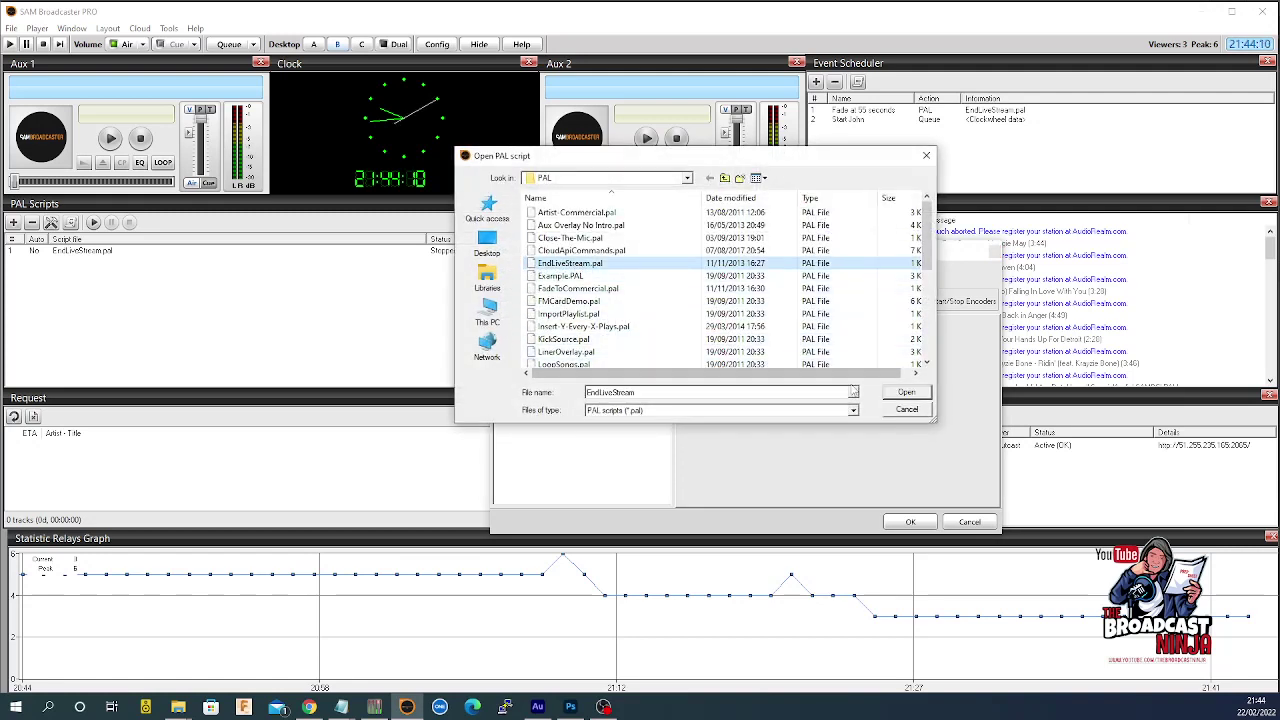
click(906, 392)
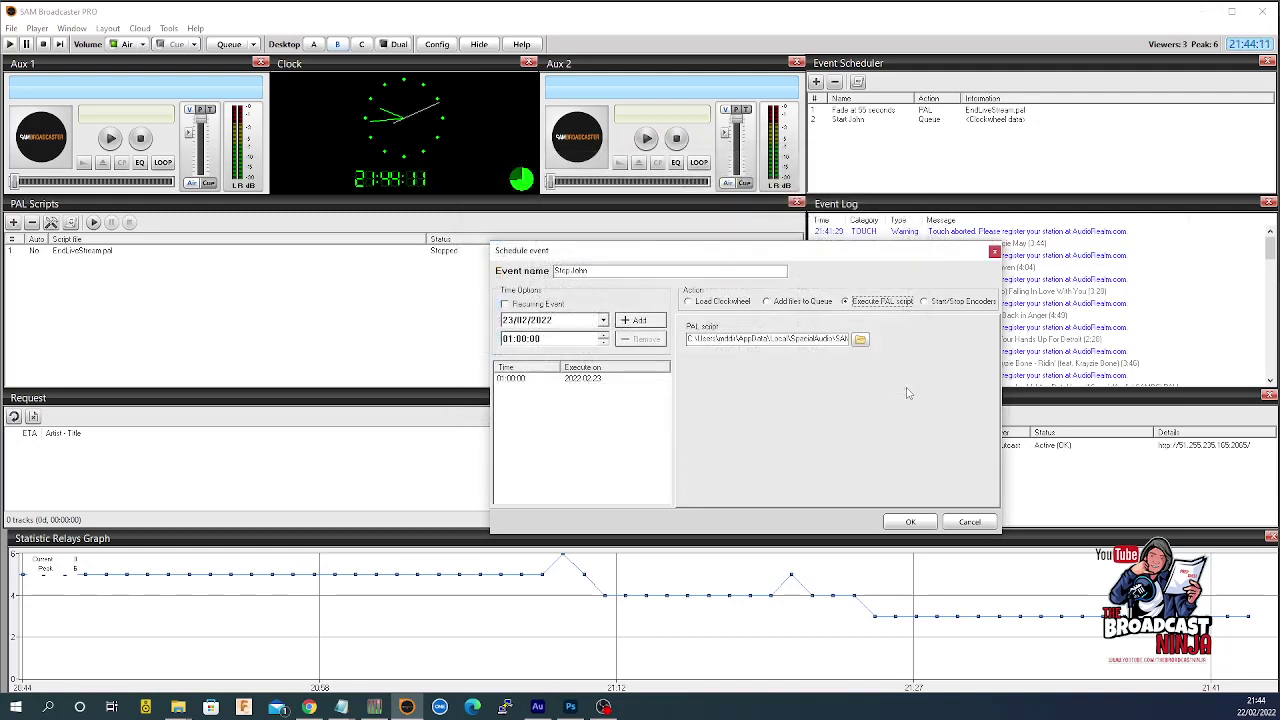
click(905, 524)
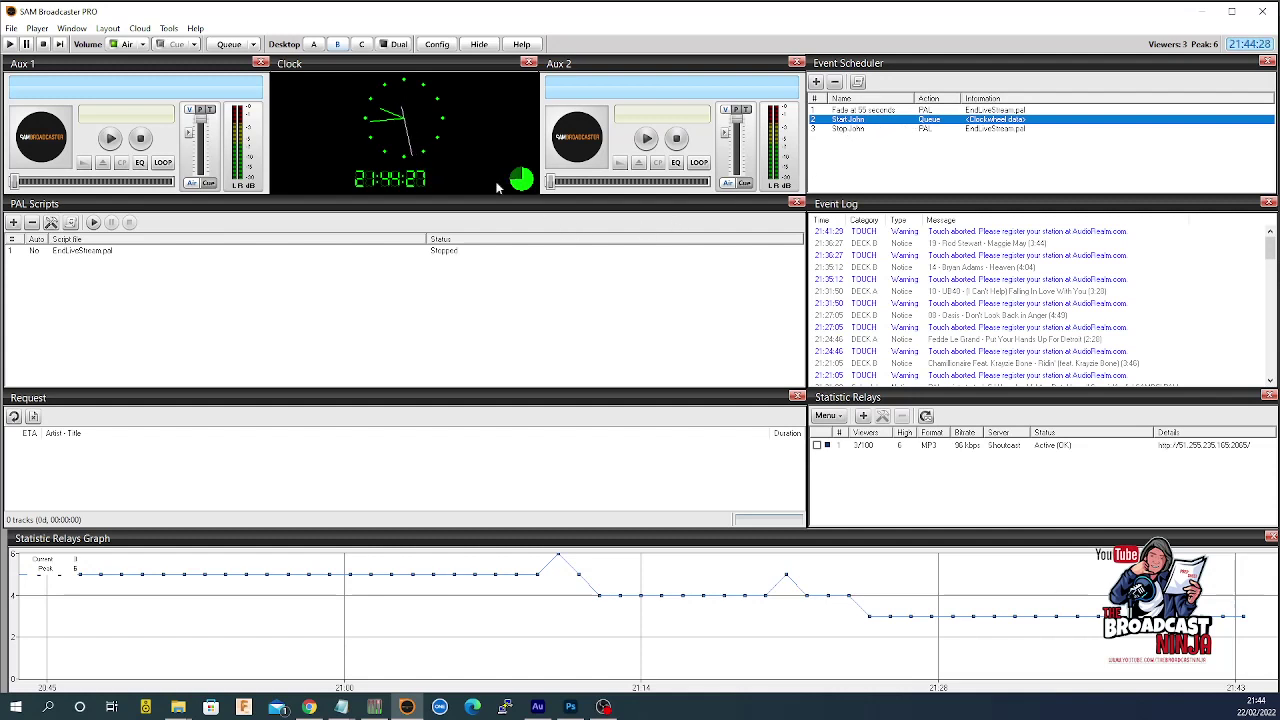
On desktop A, switch playback to Manual DJ mode, then return to desktop B
click(313, 44)
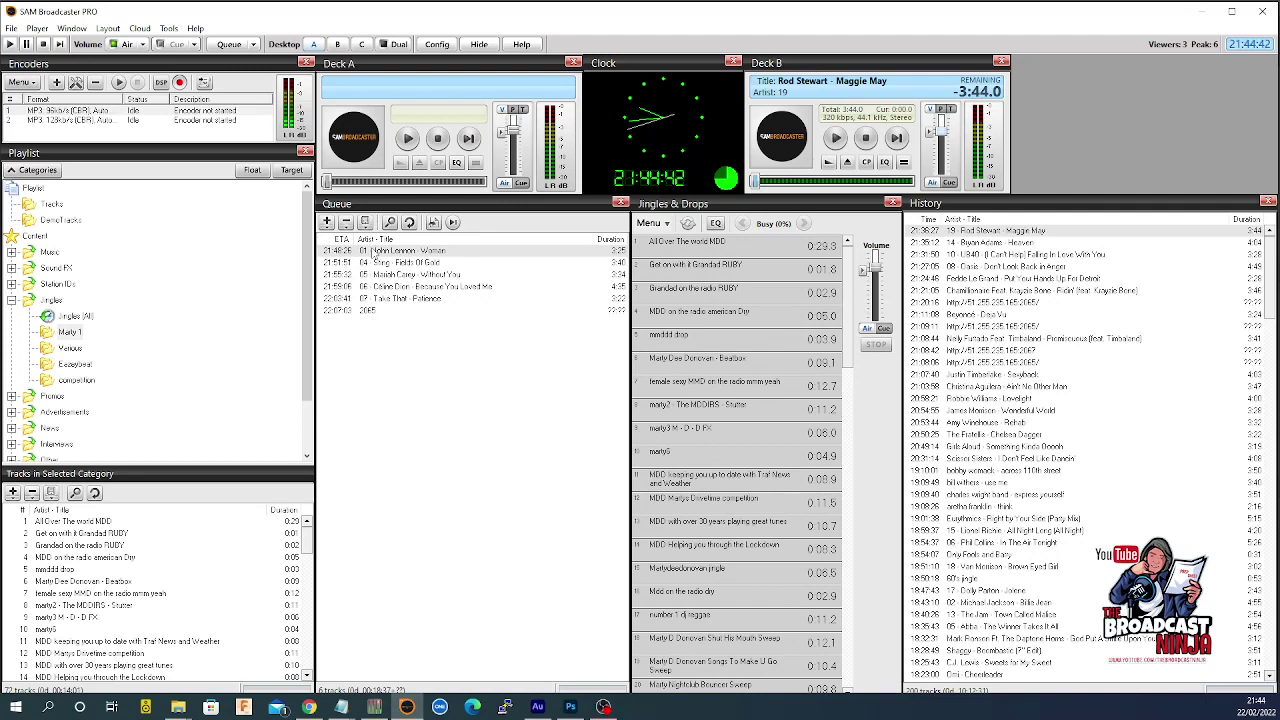
click(224, 45)
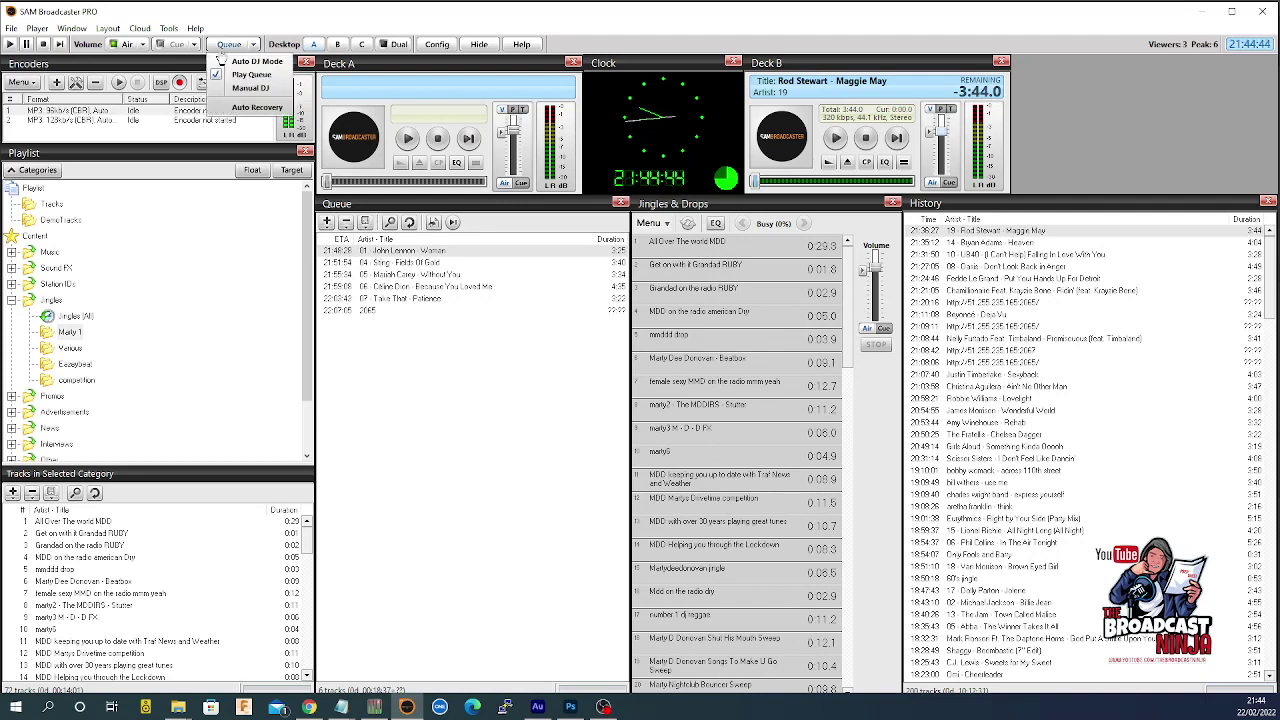
click(226, 45)
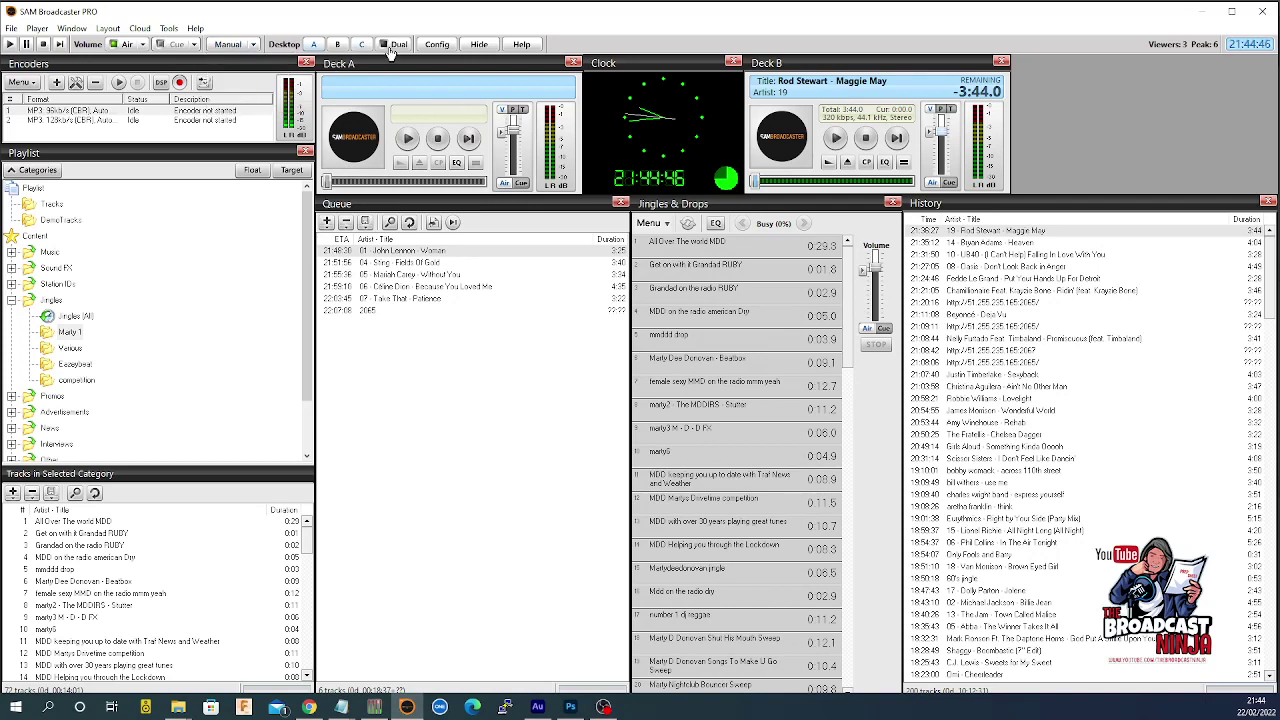
click(338, 44)
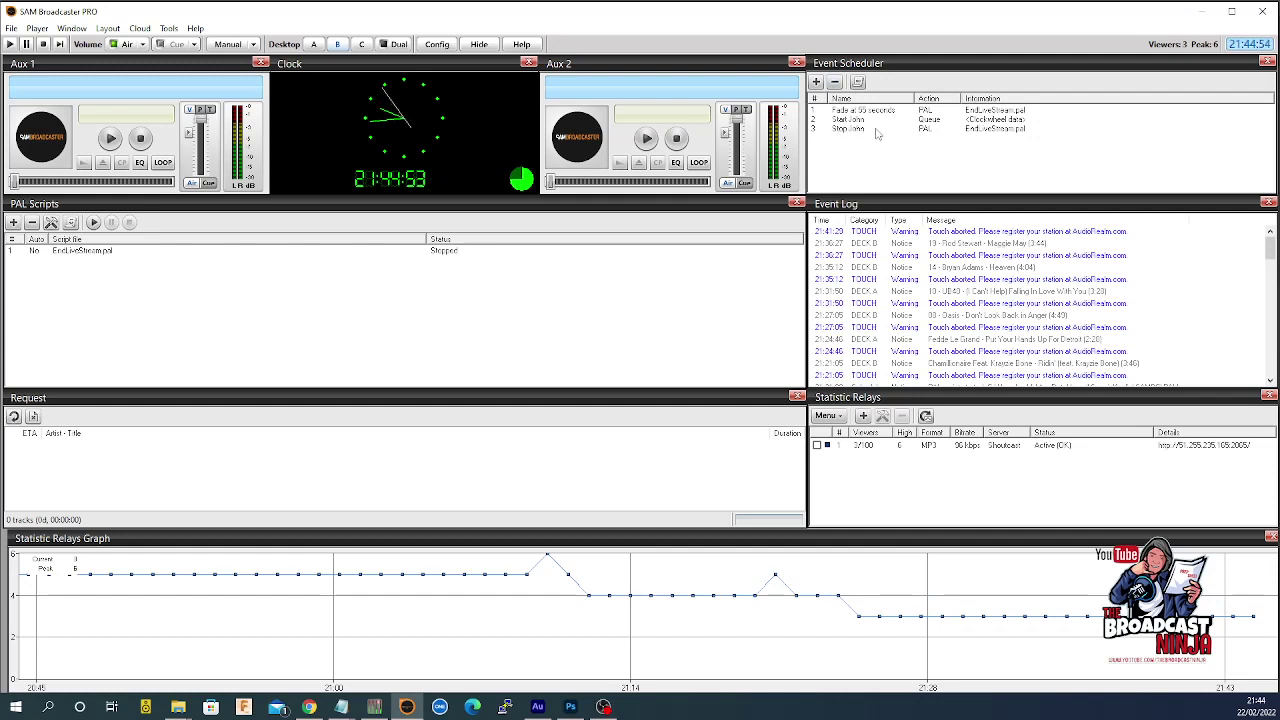
Create a new event named 'Start 60's' with run time 01:00:01 on 23 February 2022
click(816, 82)
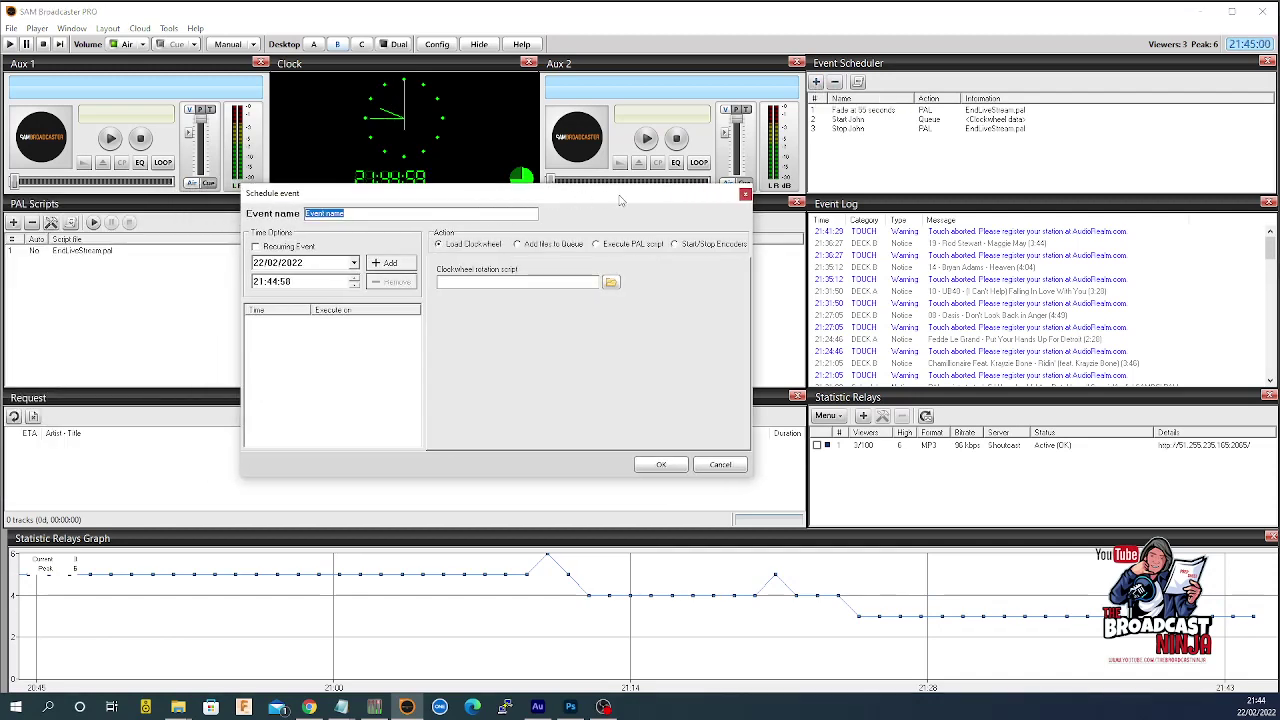
text(Sta)
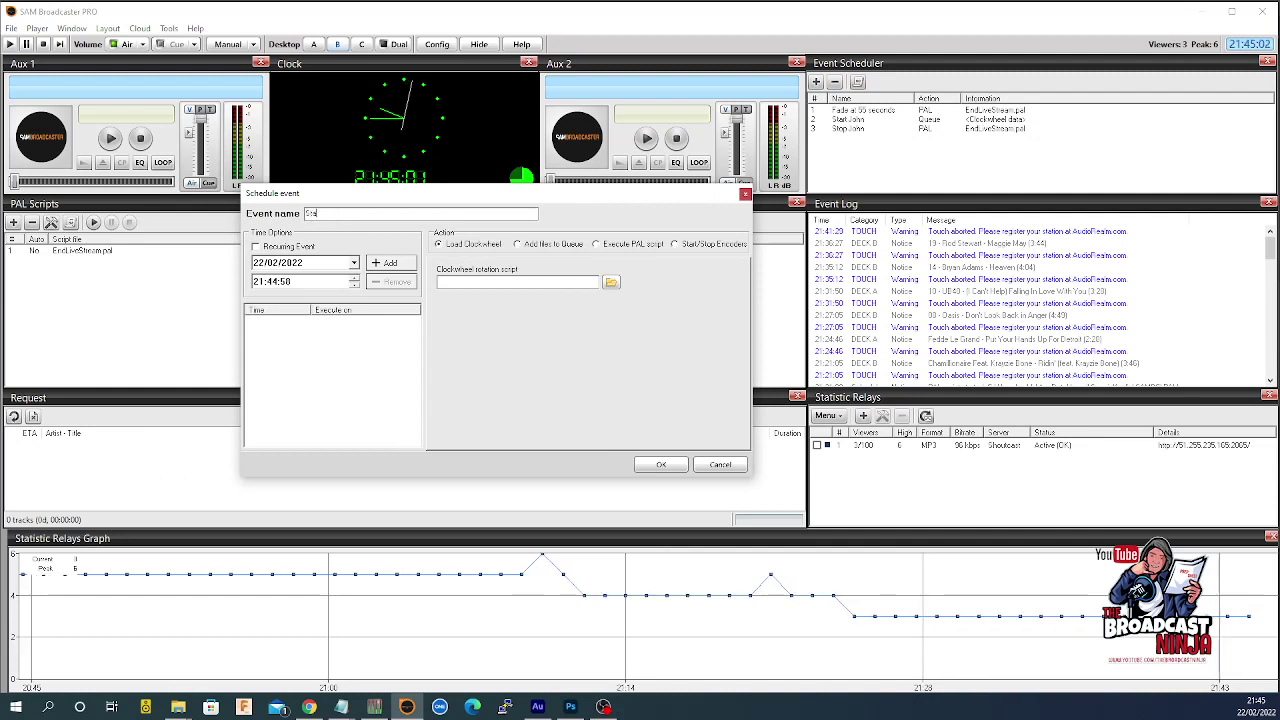
text(rt 60's)
click(258, 282)
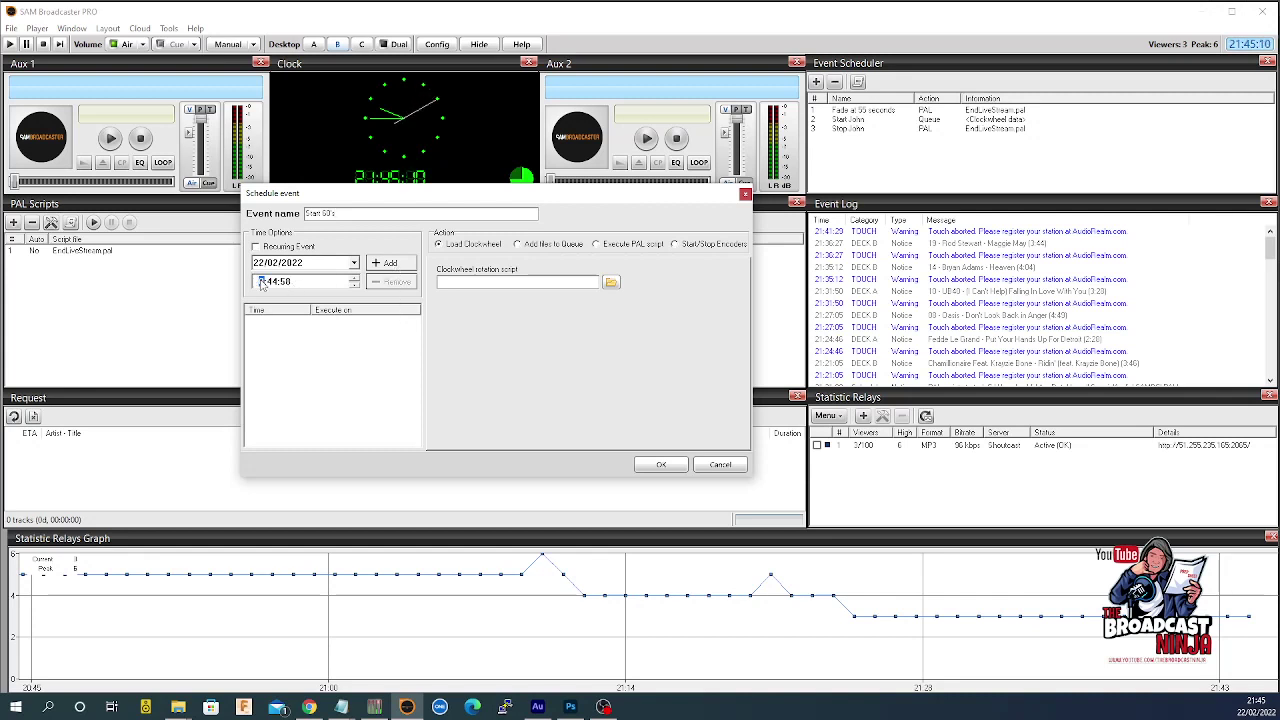
text(1)
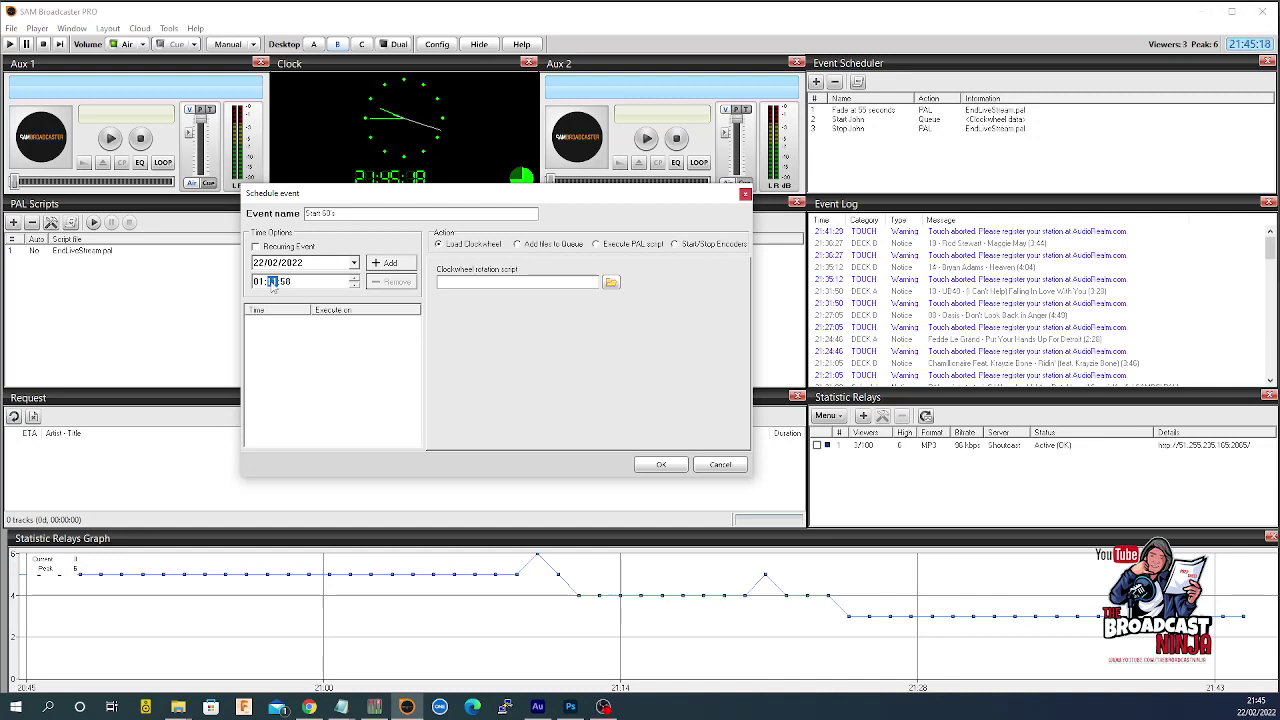
text(0)
click(286, 285)
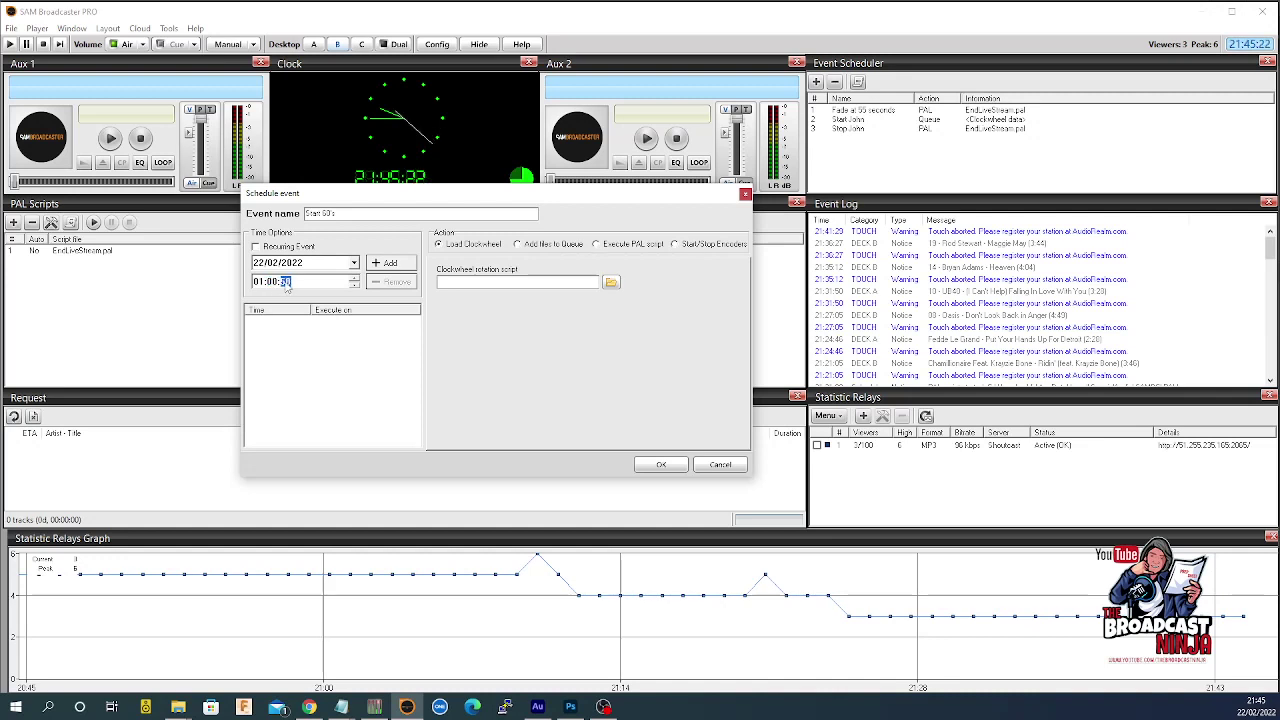
text(01)
click(353, 262)
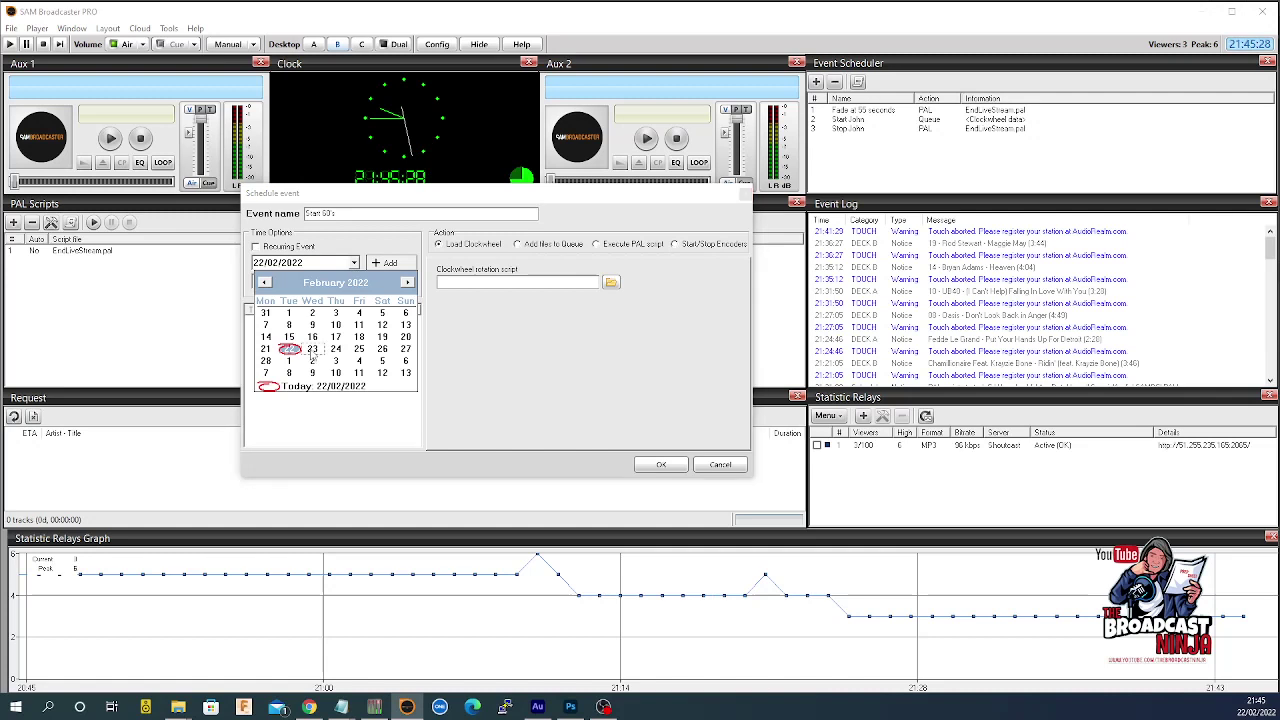
click(312, 348)
click(386, 266)
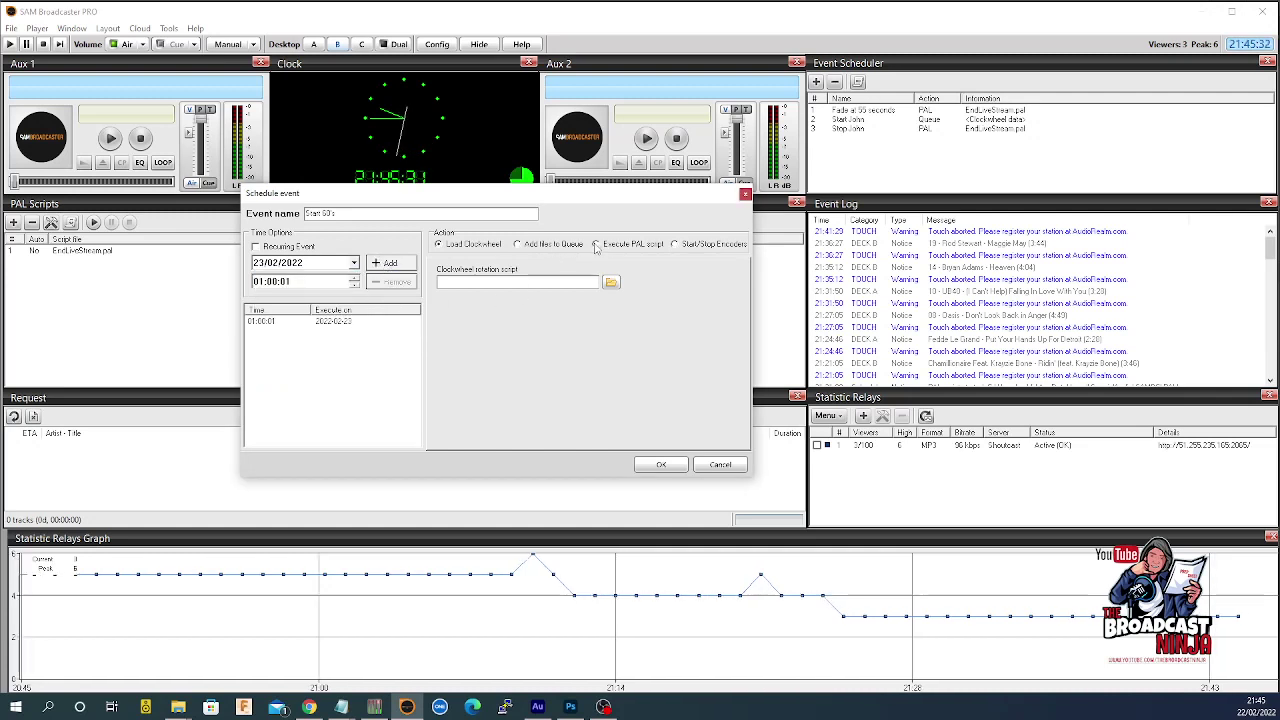
Set the event to Add files to Queue and add the saved stream URL
click(523, 246)
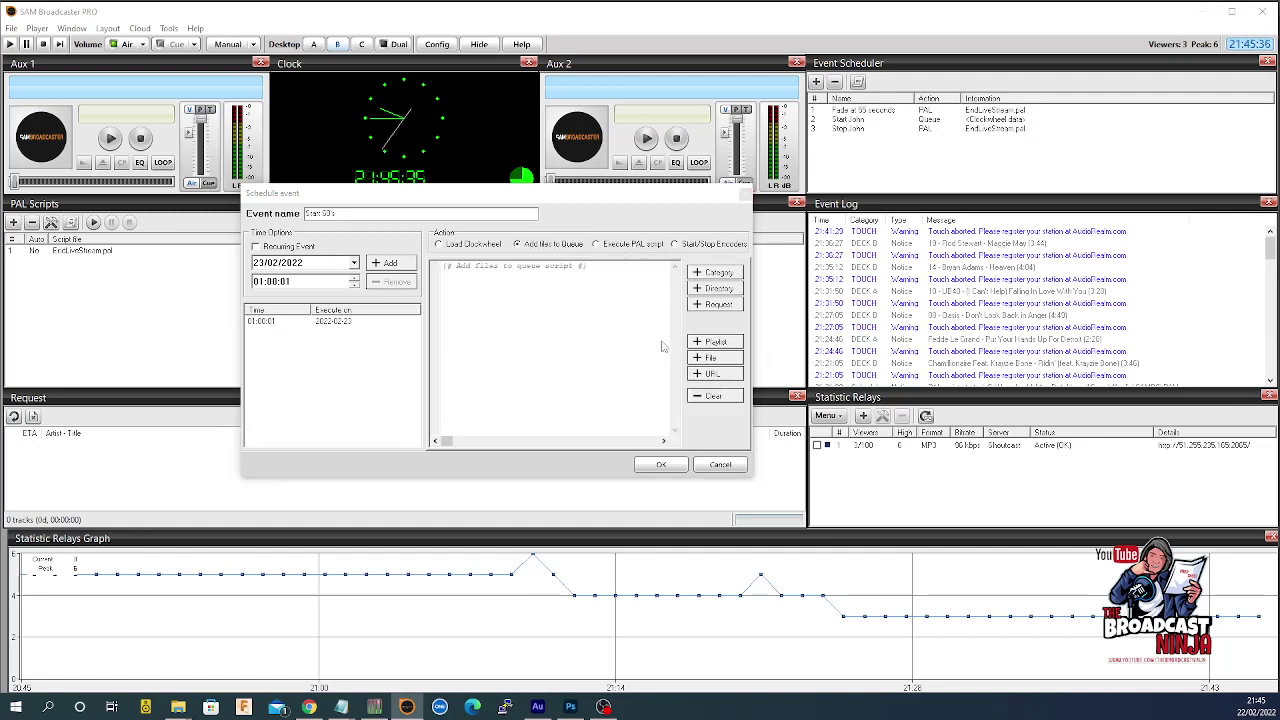
click(714, 373)
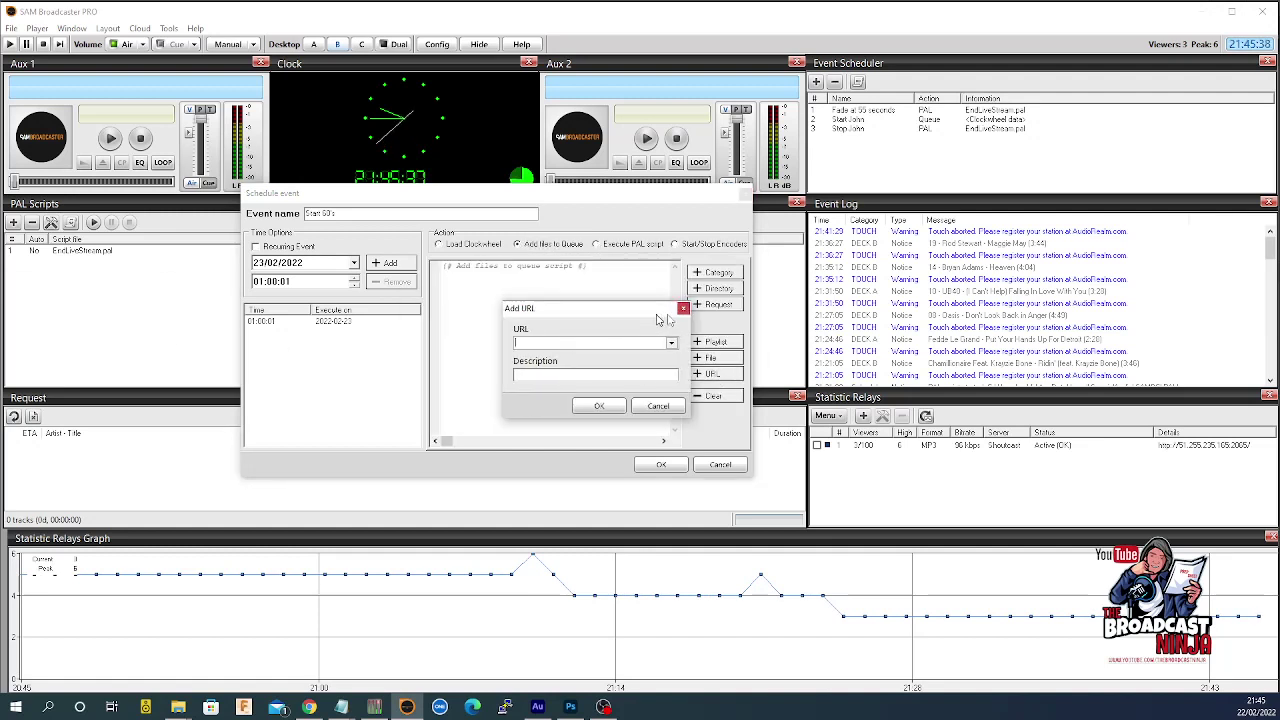
click(688, 343)
click(580, 371)
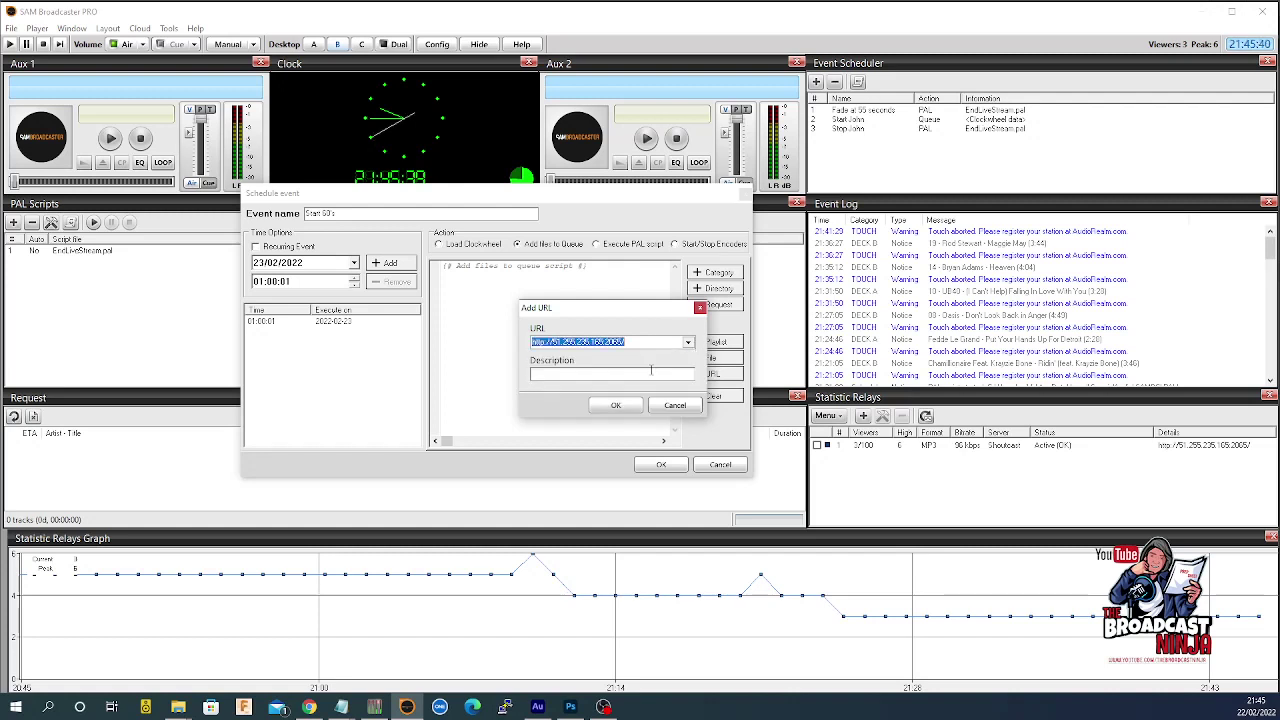
click(616, 406)
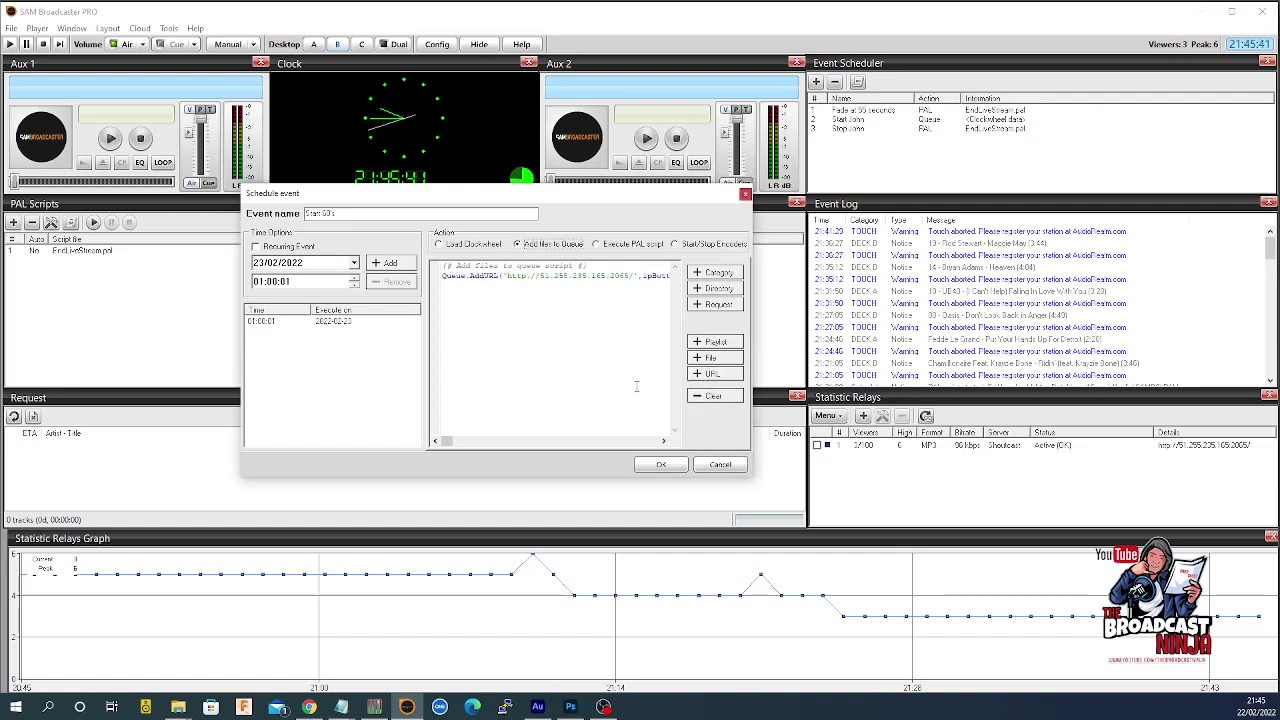
Cancel the Schedule event dialog so the Start 60's event is not saved
click(712, 466)
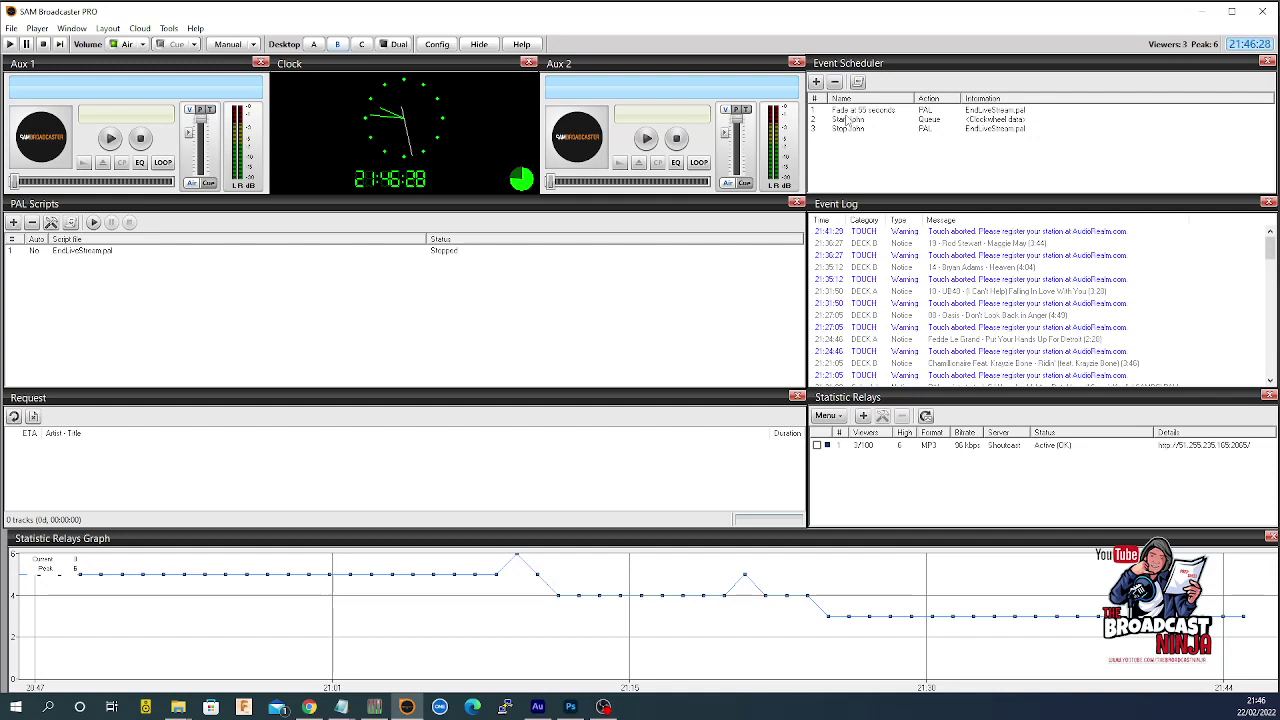
click(78, 254)
click(71, 224)
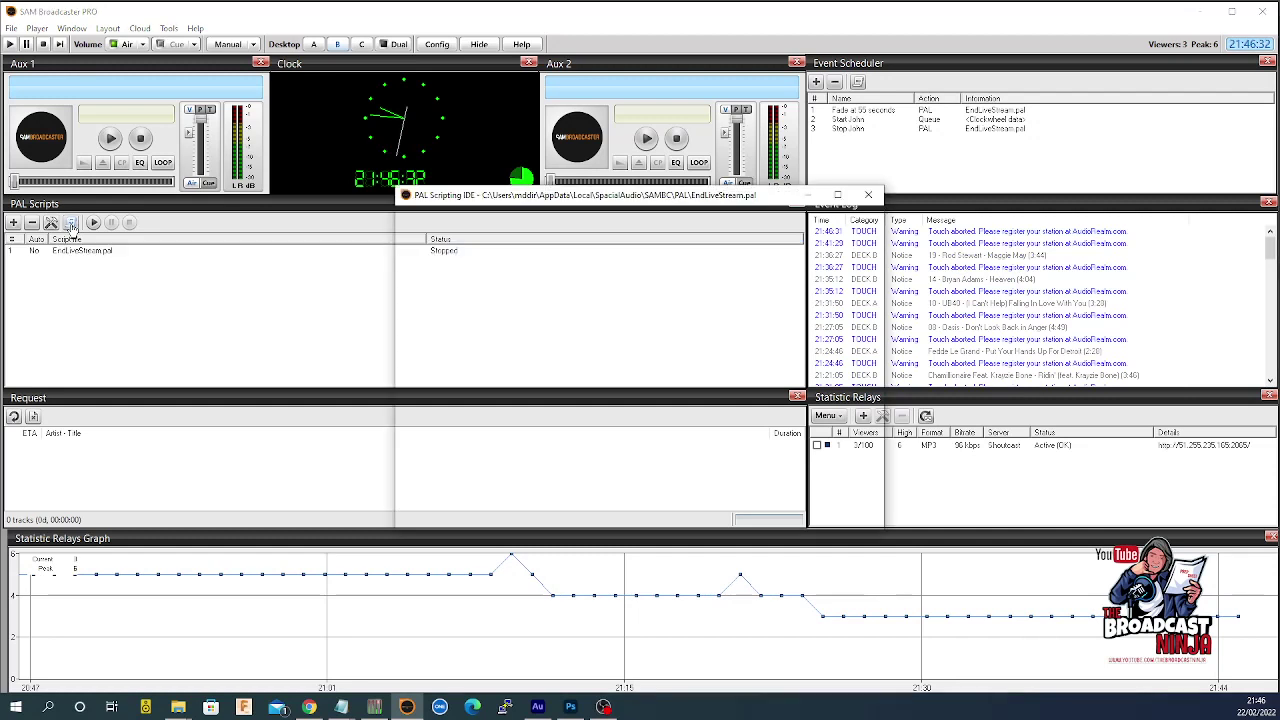
click(539, 446)
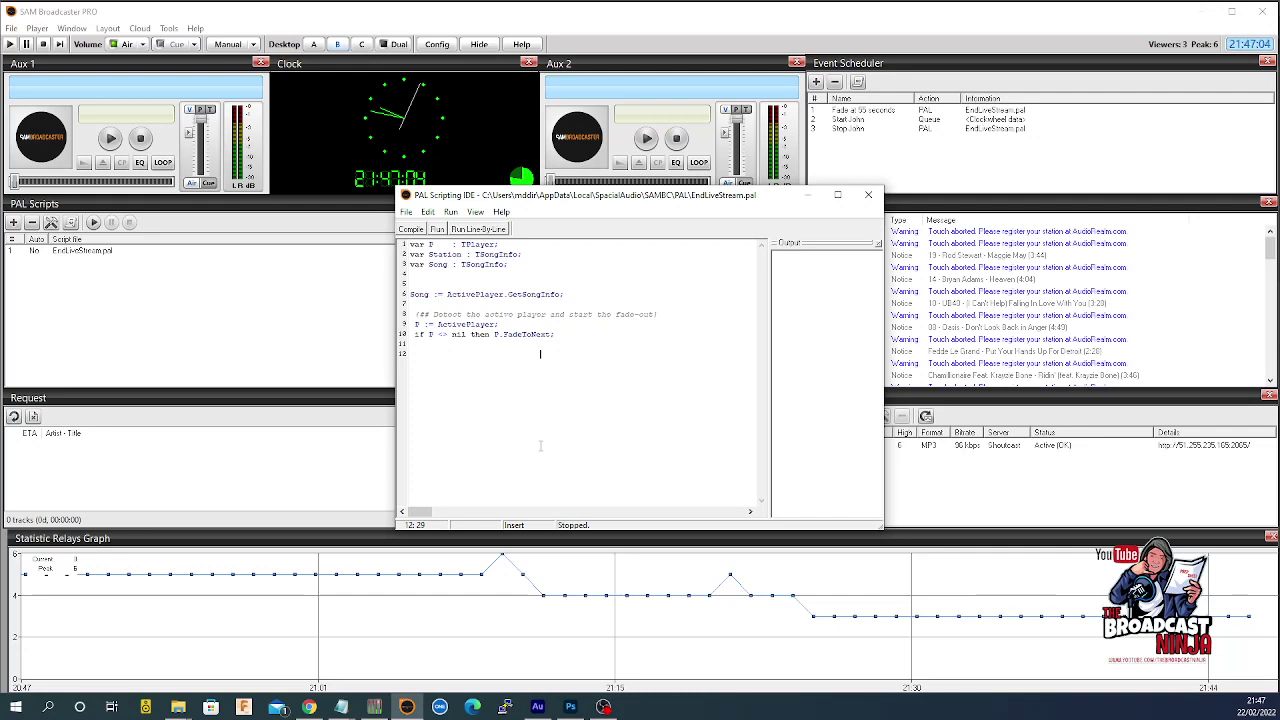
click(868, 194)
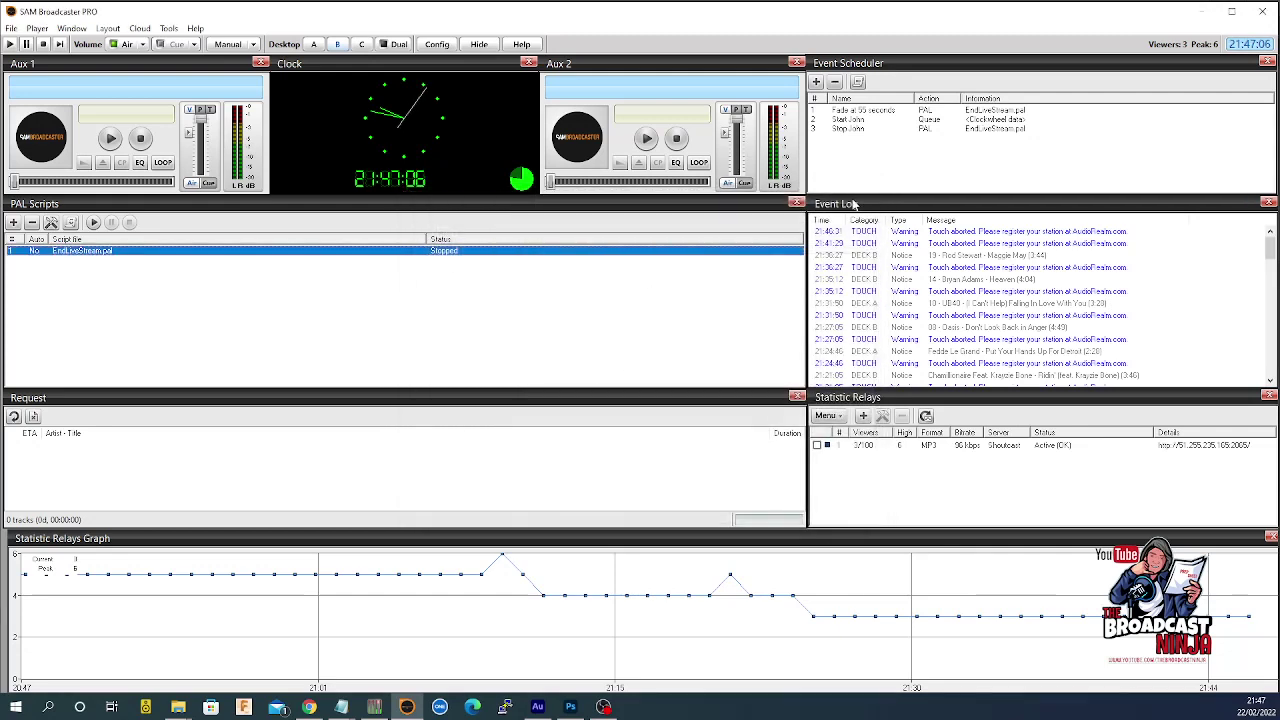